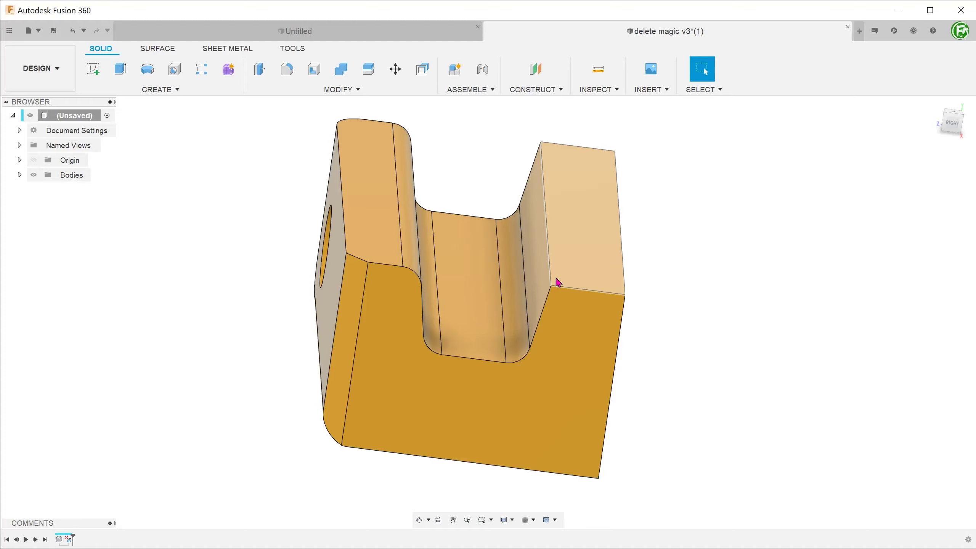
Delete the fillet face along the inner upper edge of the block's taller arm.
click(410, 264)
key(Delete)
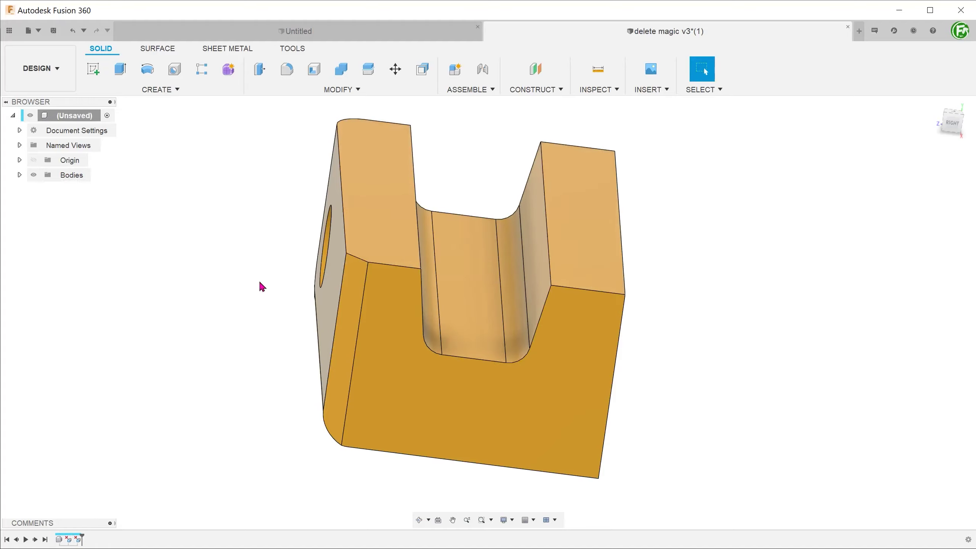
shift+middle_drag(260, 282, 259, 282)
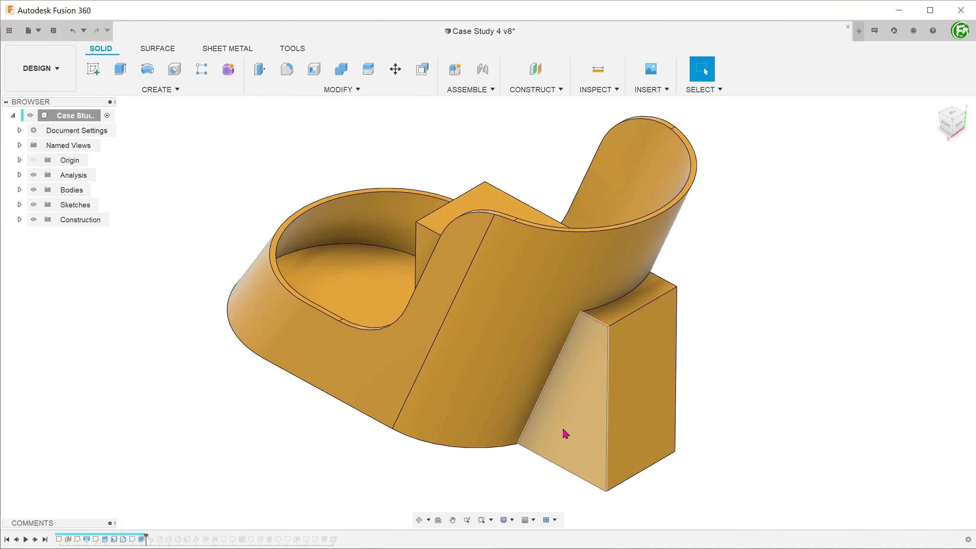
Delete the trapezoidal side face of the block protruding through the back of the slanted shell.
click(565, 433)
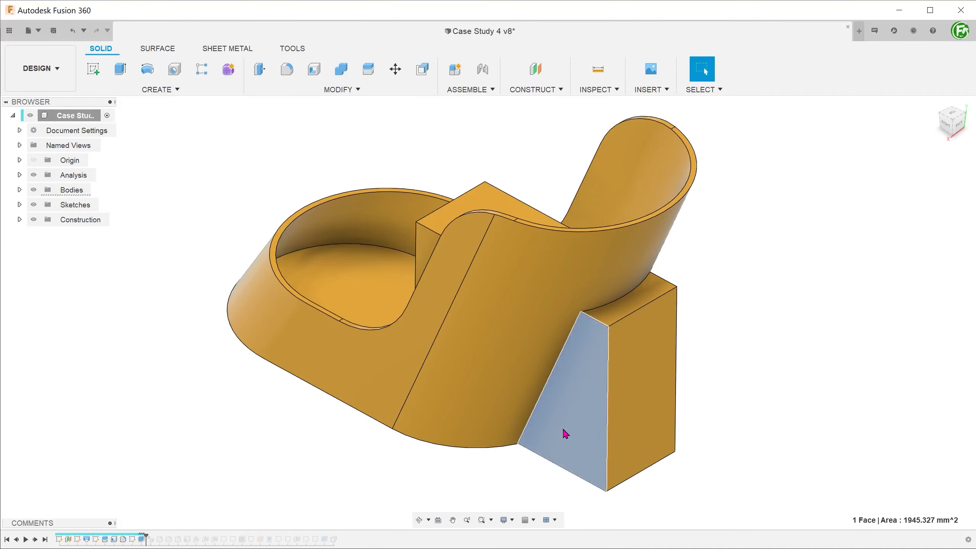
key(Delete)
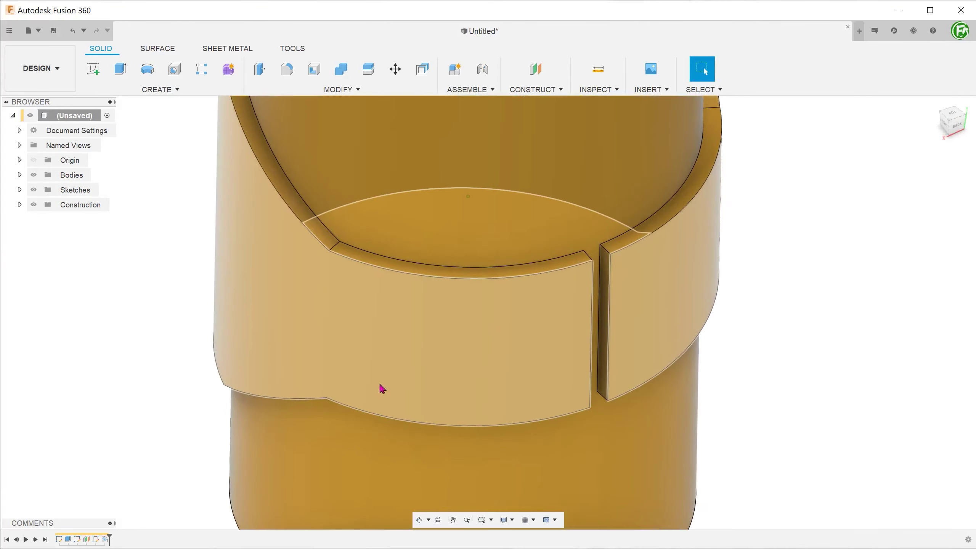
Delete the two facing end faces of the slit in the band wrapped around the cylinder.
click(601, 295)
shift+middle_drag(600, 296, 497, 346)
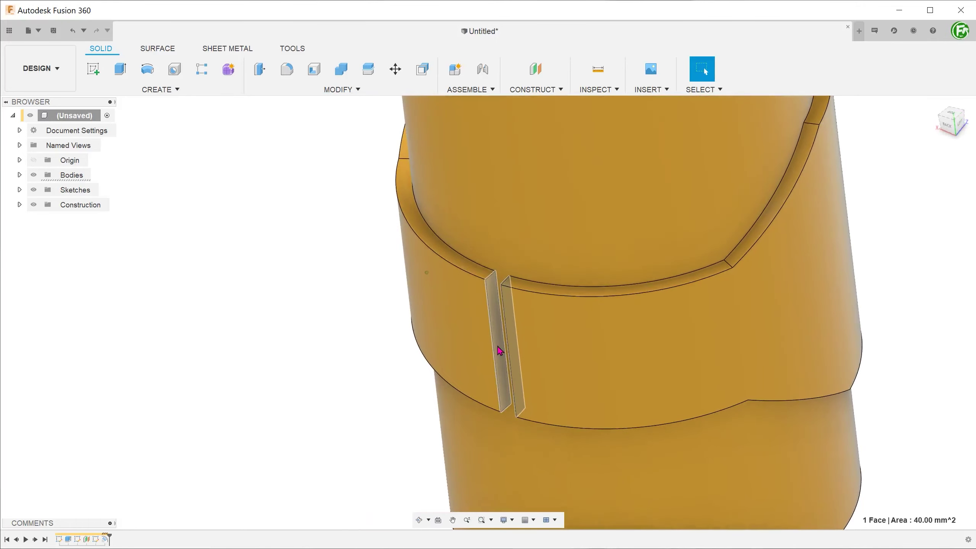
ctrl+click(500, 350)
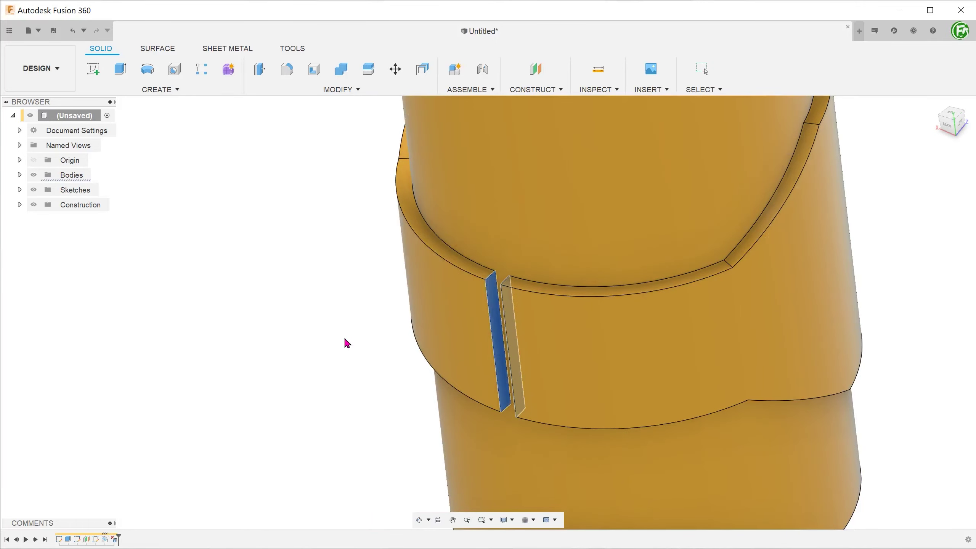
key(Delete)
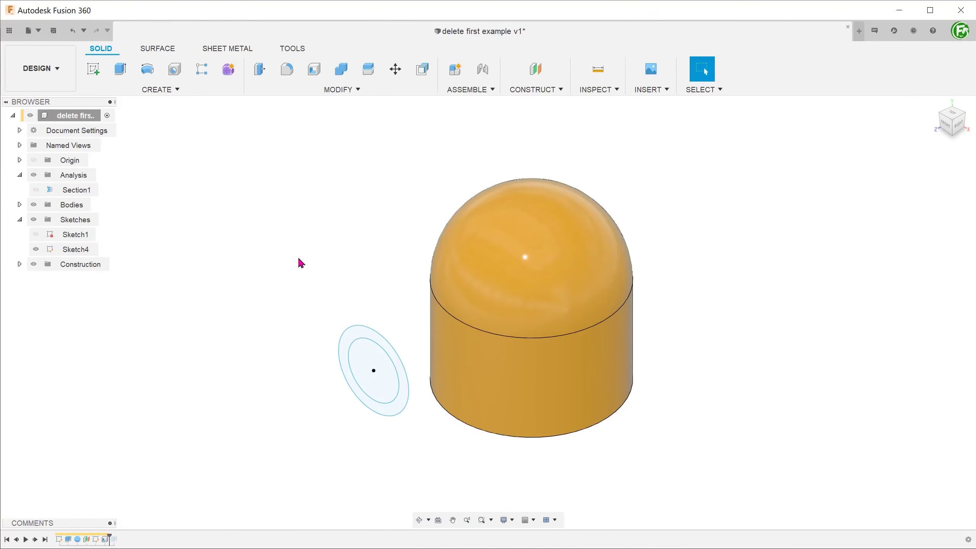
Turn on the Section1 analysis of the domed body and roll the timeline forward past the side tube's extrusion.
click(455, 332)
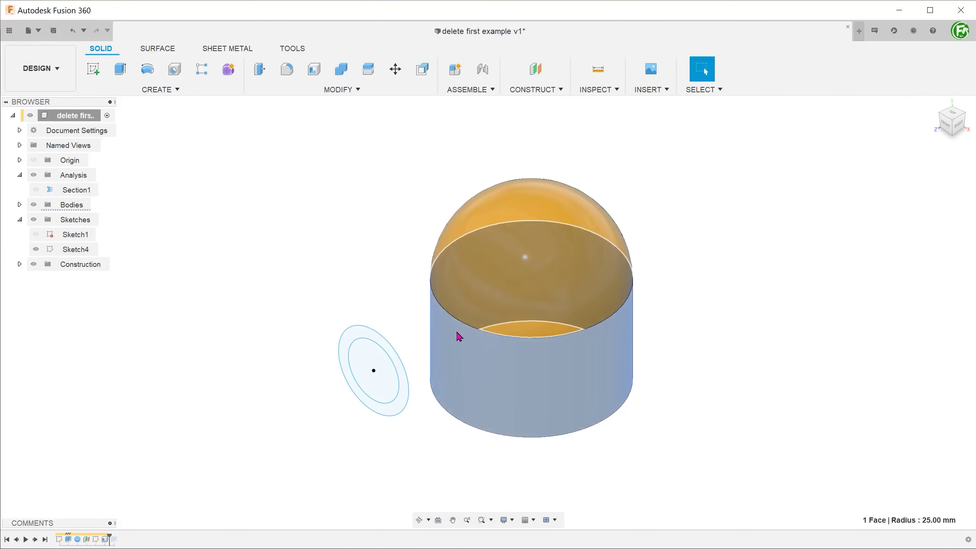
click(482, 249)
click(358, 202)
scroll(359, 202, up, 2)
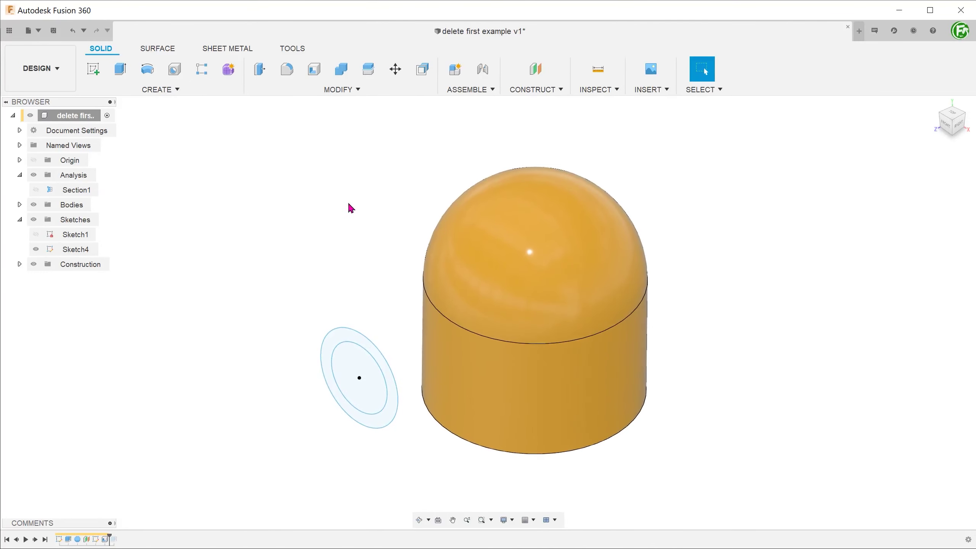
click(36, 190)
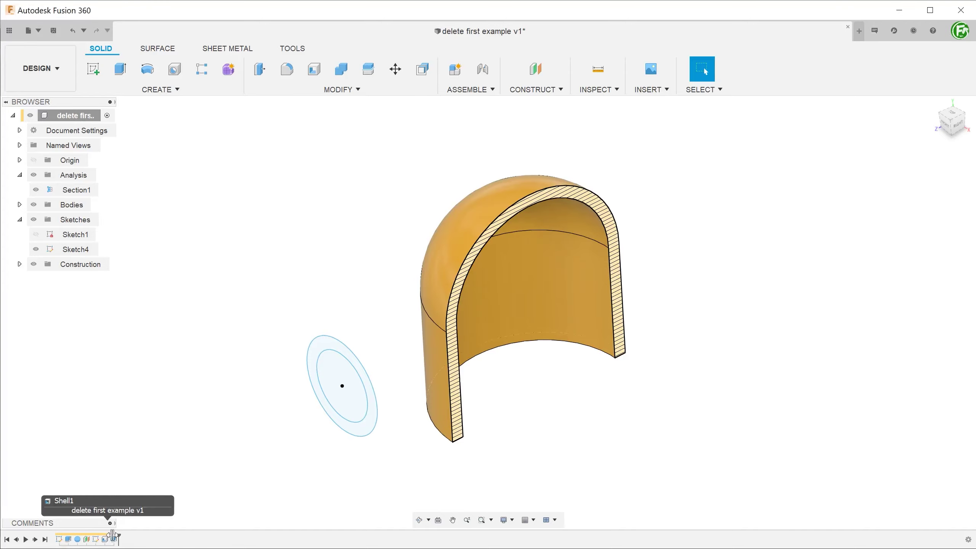
drag(112, 536, 119, 535)
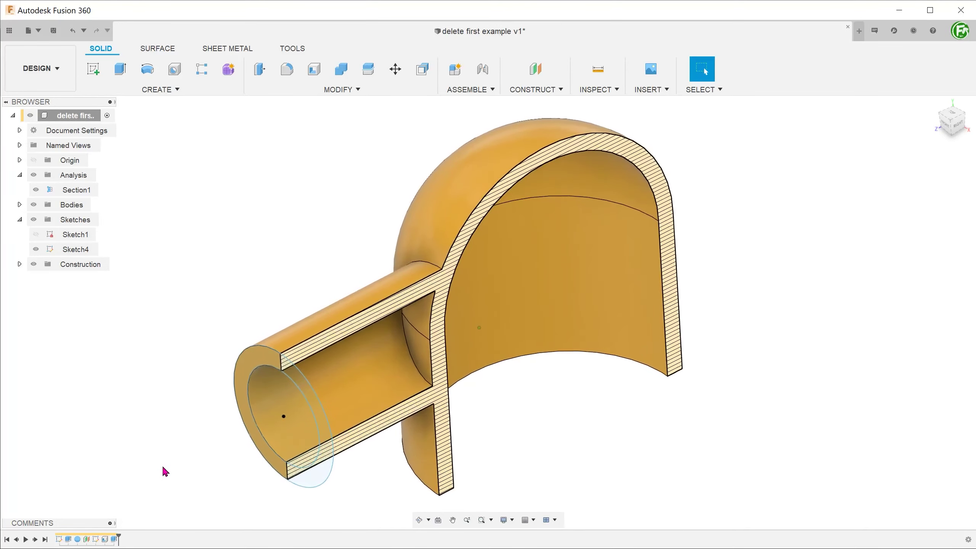
Examine the sectioned tube's bore and the inner wall faces of the domed body.
click(314, 357)
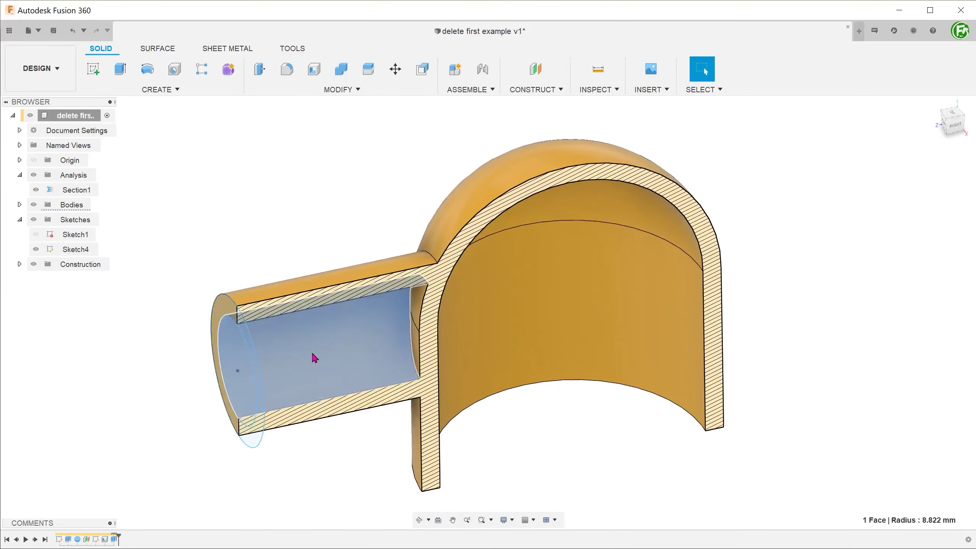
click(525, 308)
click(588, 212)
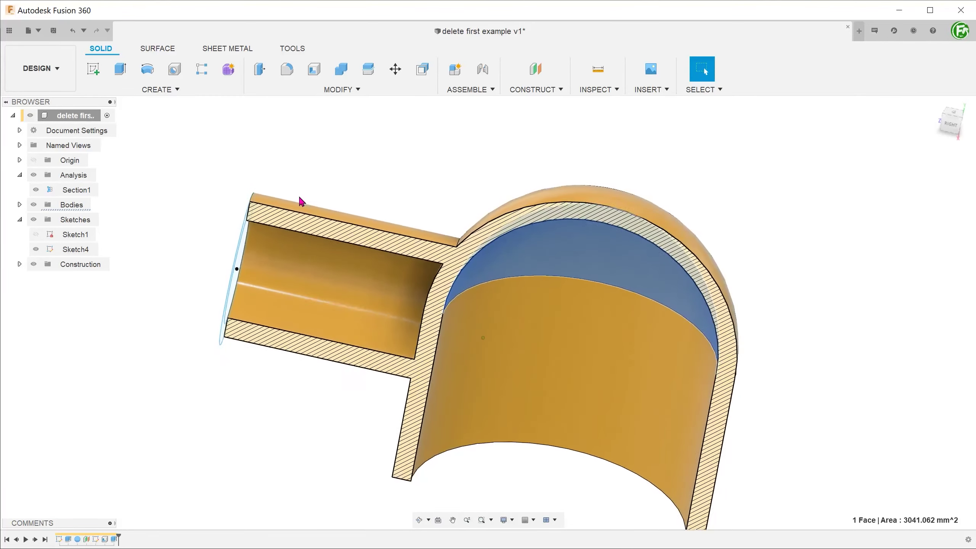
click(259, 221)
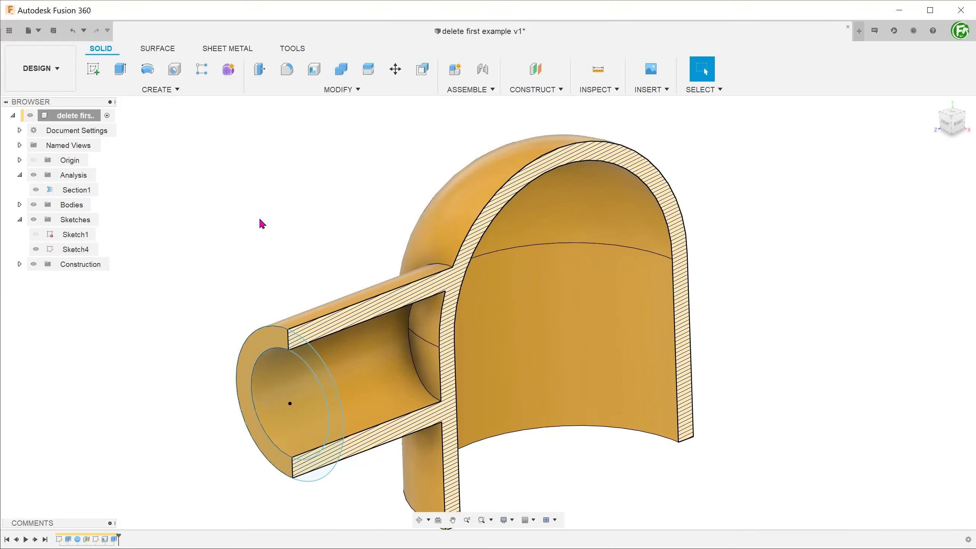
key(F6)
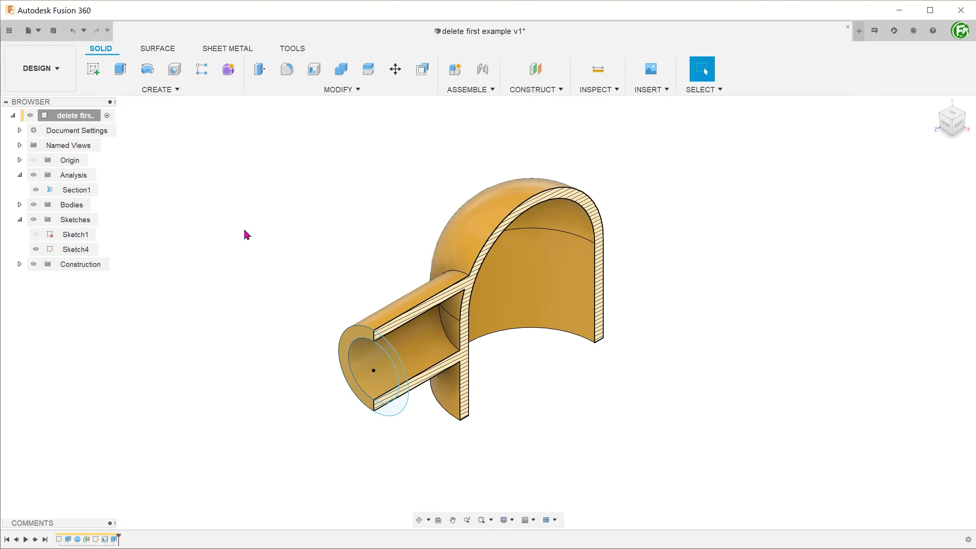
Hide the section analysis, delete the two outer-wall faces blocking the side tube's bore, and show Section1 again.
click(36, 189)
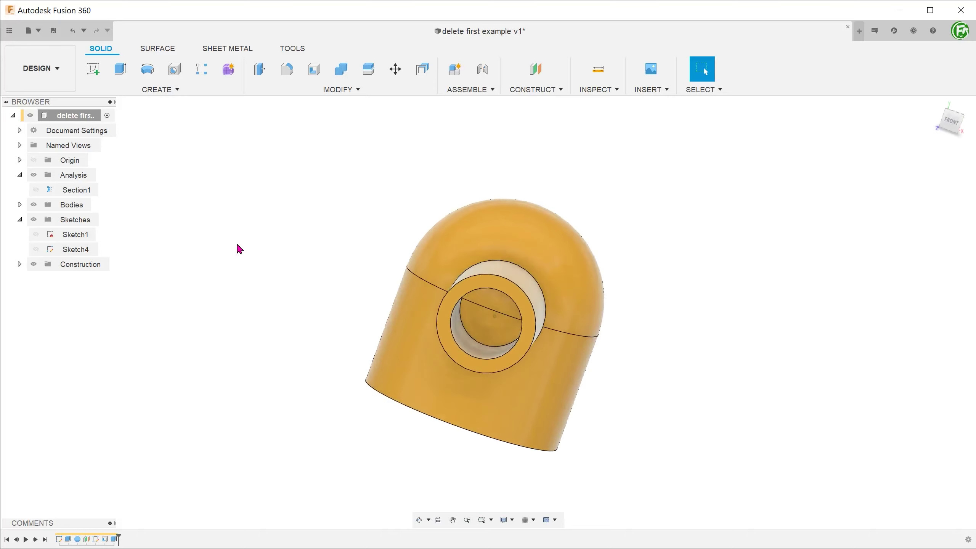
click(497, 299)
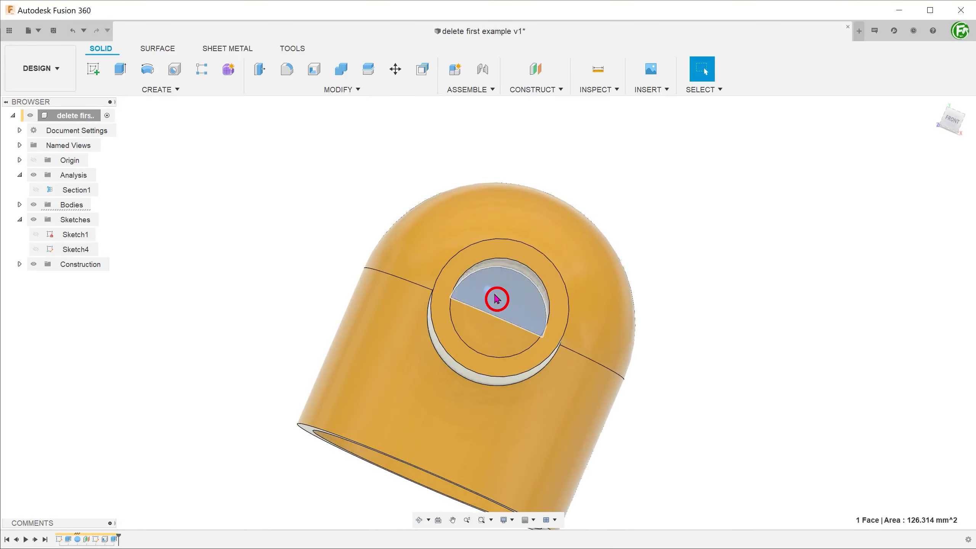
click(484, 330)
key(Delete)
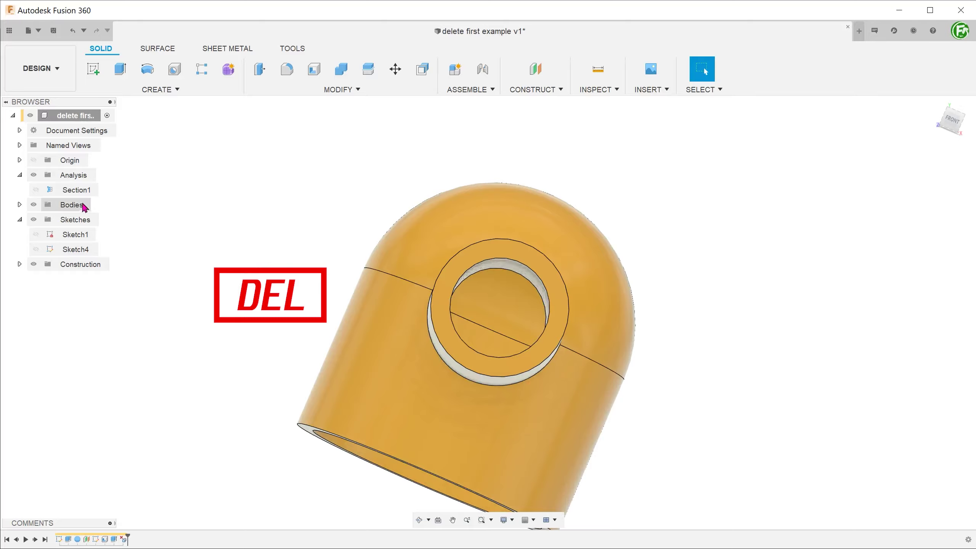
click(36, 190)
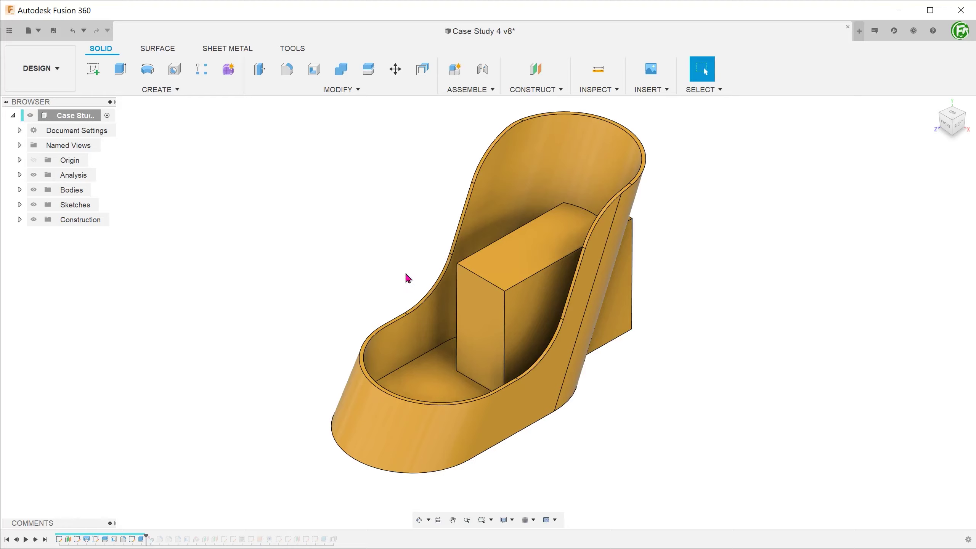
Examine the slanted shell and the block crossing its back wall from the front, side and rear.
click(525, 259)
click(806, 240)
click(962, 128)
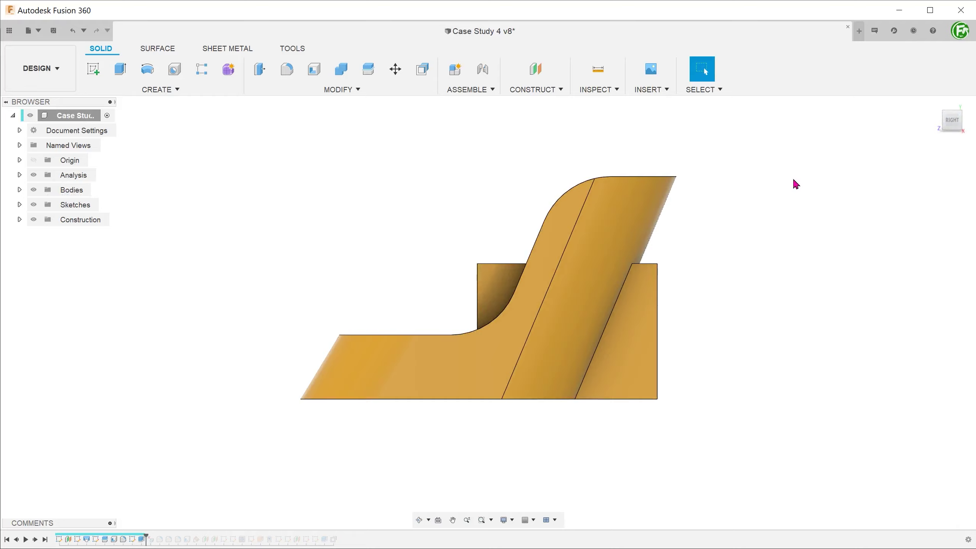
click(935, 104)
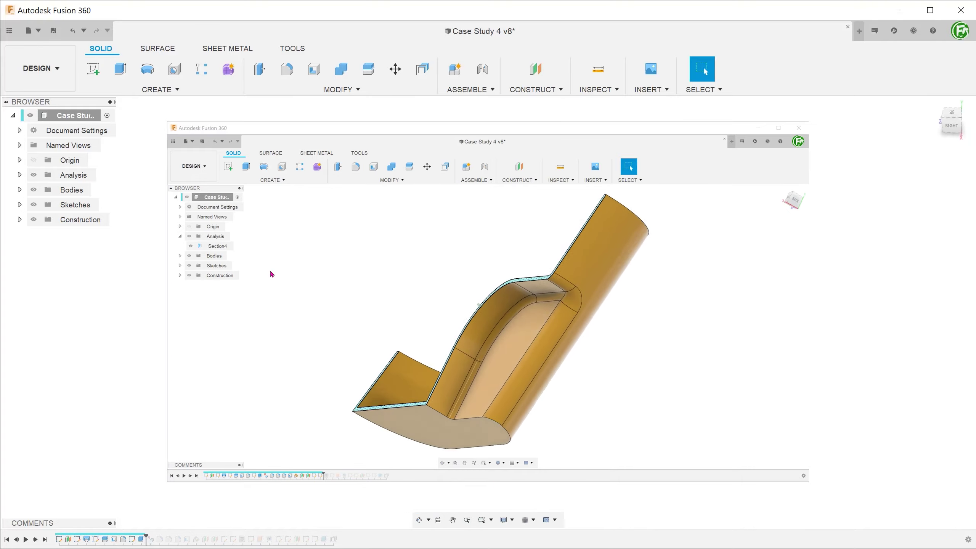
click(563, 388)
click(593, 306)
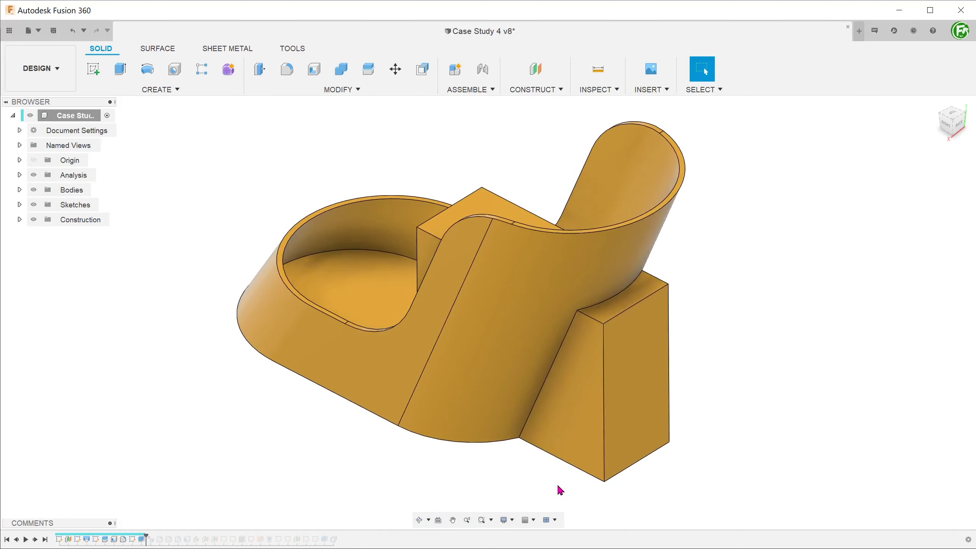
click(497, 405)
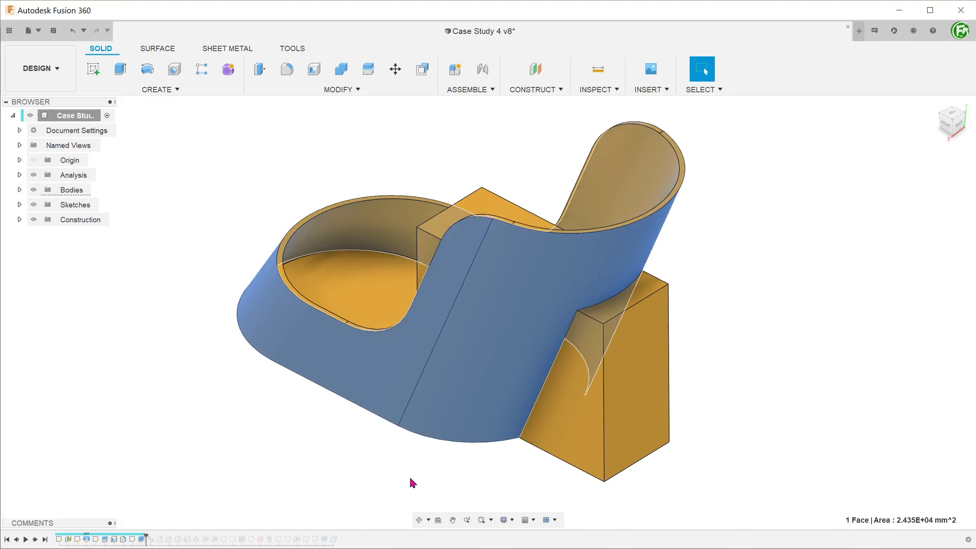
click(410, 478)
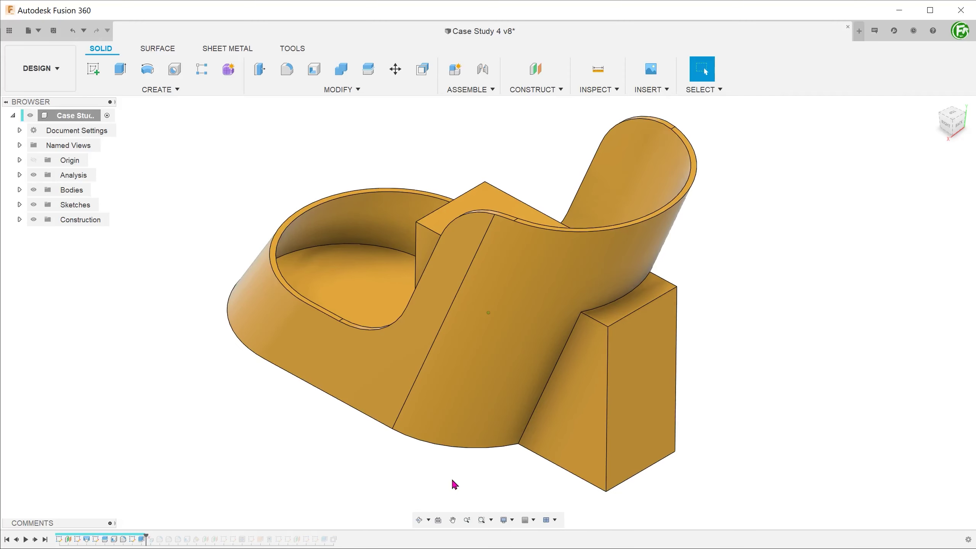
Delete the trapezoidal side face of the block portion sticking out behind the shell and check the outer wall face.
click(566, 433)
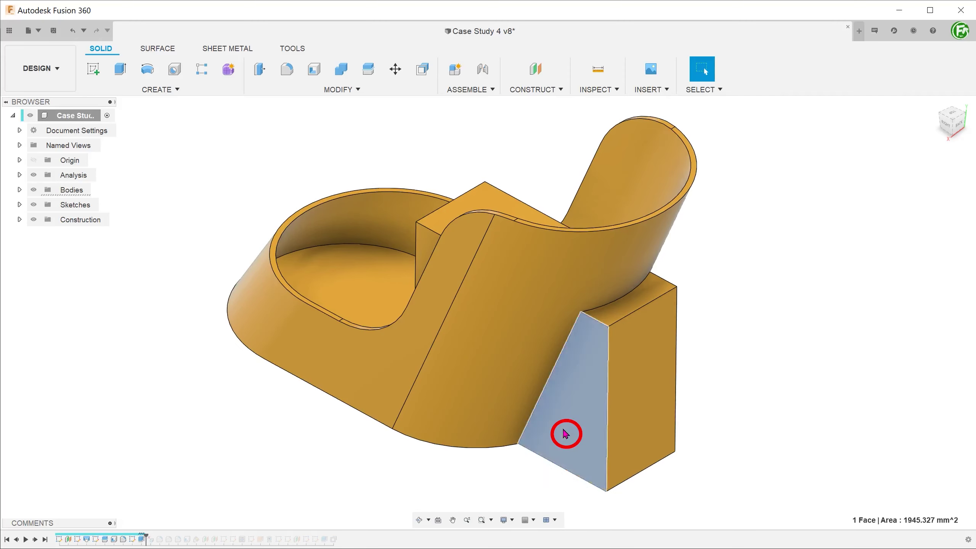
key(Delete)
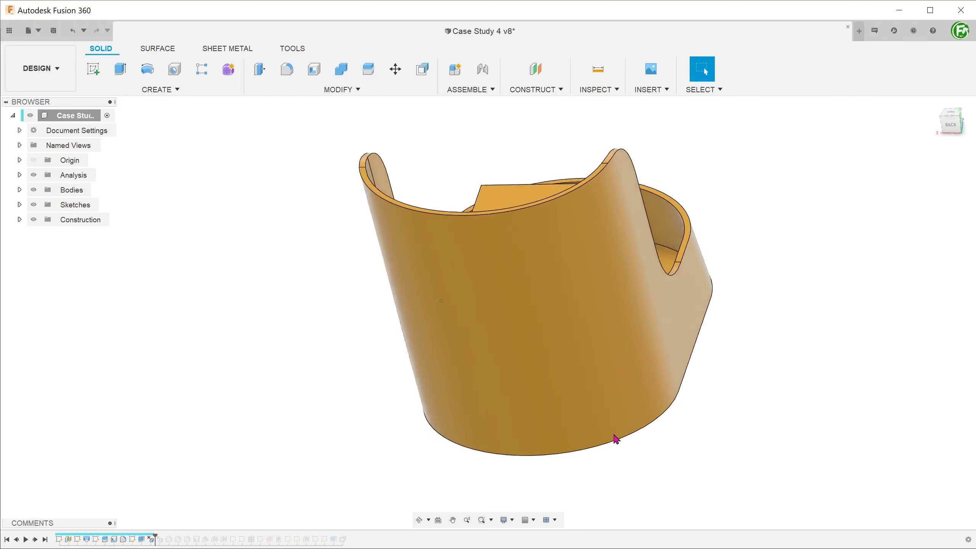
click(507, 407)
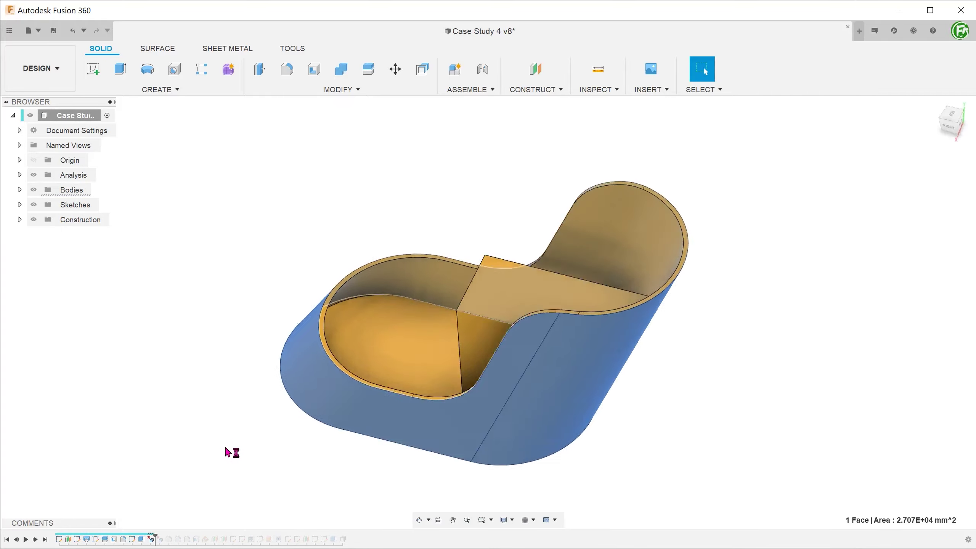
click(202, 434)
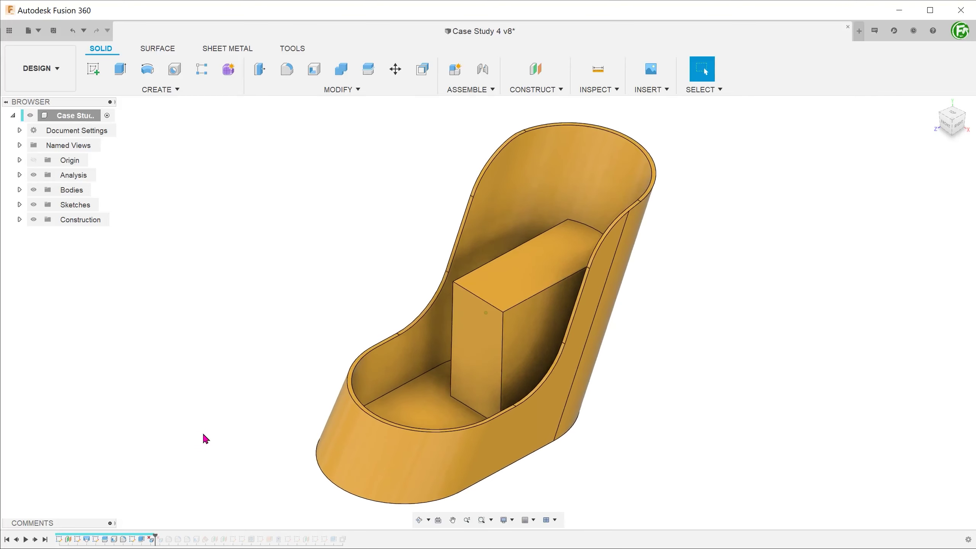
Roll the timeline back before the face deletion and try deleting the top face of the protruding block.
drag(149, 535, 146, 540)
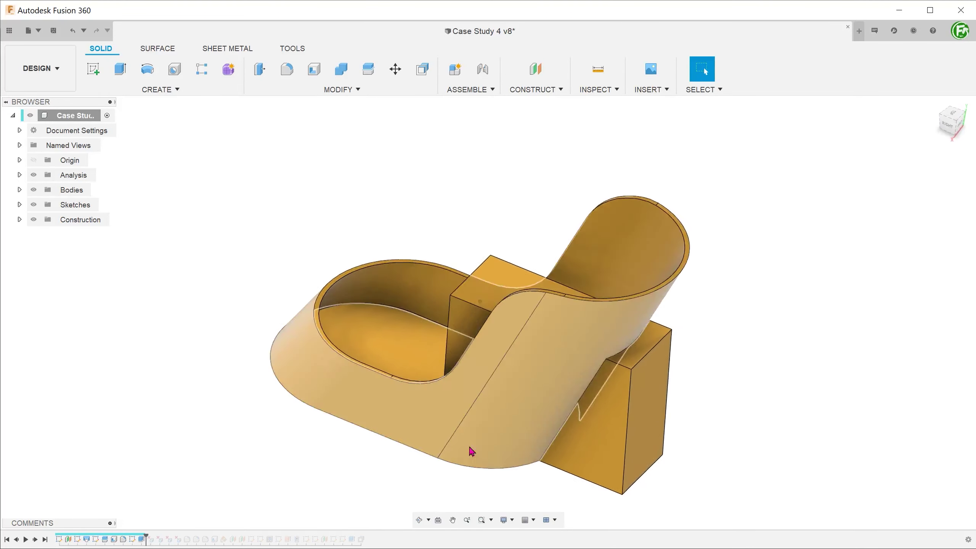
click(633, 351)
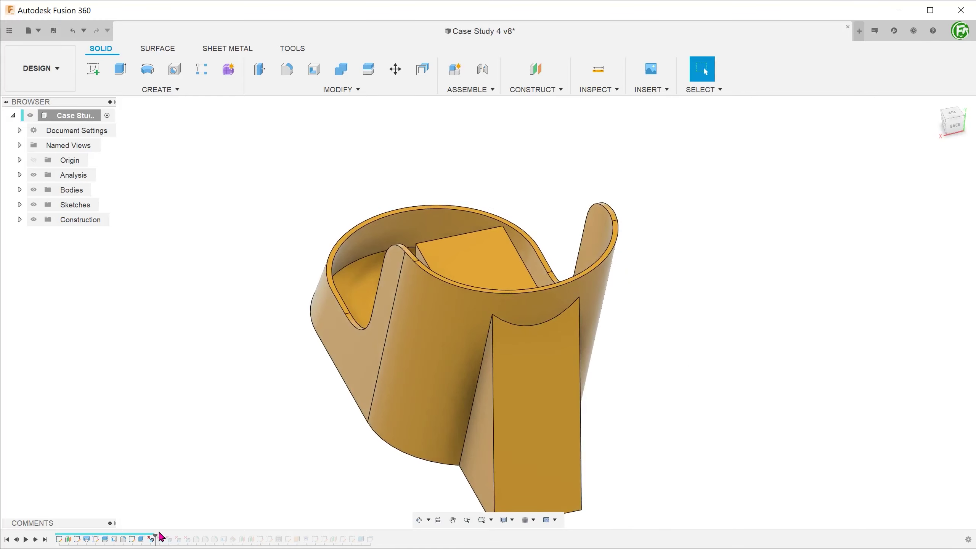
Roll the timeline back before the top-face deletion and delete the protruding block's flat rear face instead.
drag(155, 534, 148, 538)
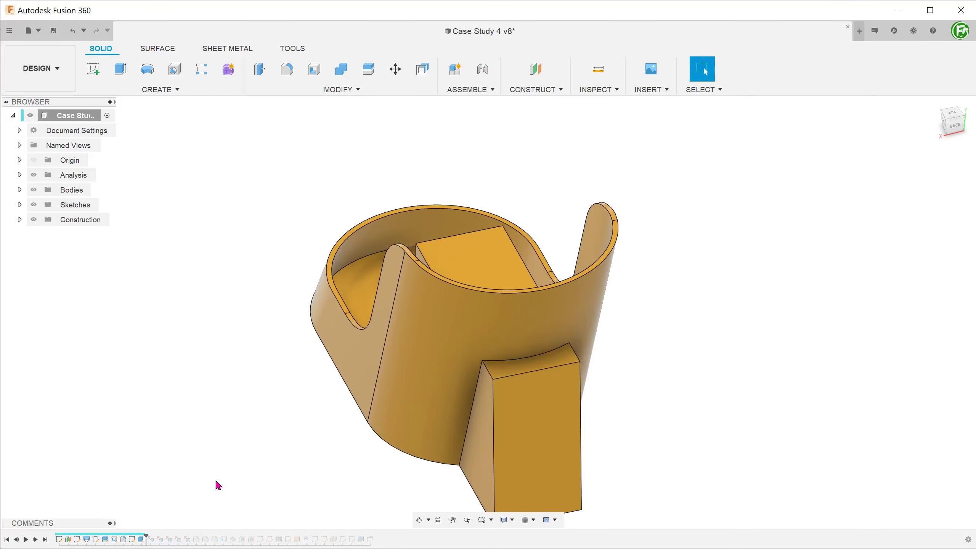
click(528, 455)
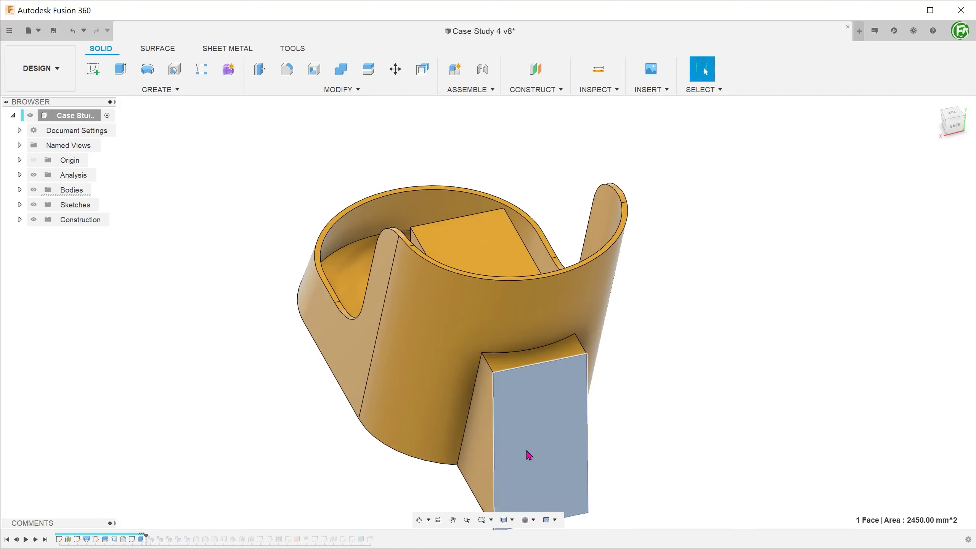
key(Delete)
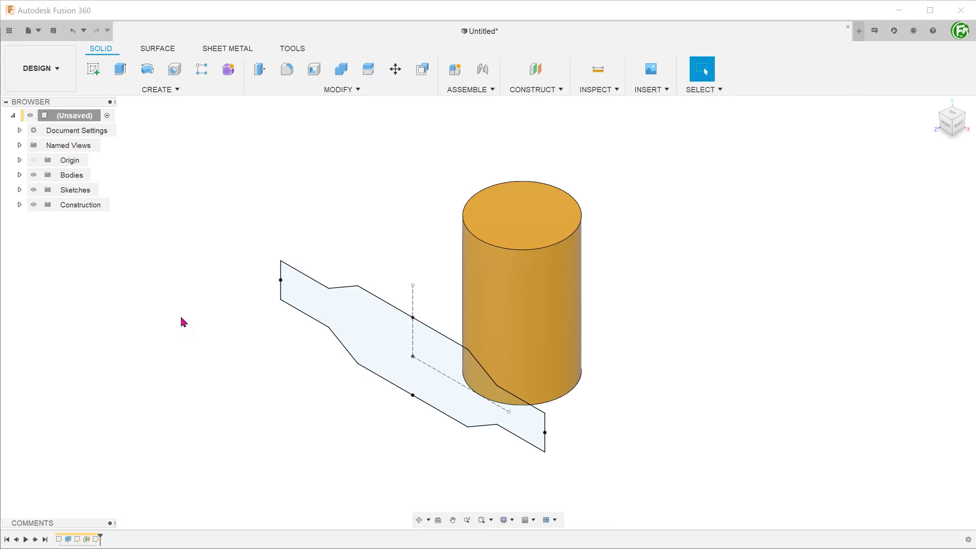
Open the band profile sketch and inspect the expression that drives its overall width dimension.
right_click(96, 539)
click(138, 428)
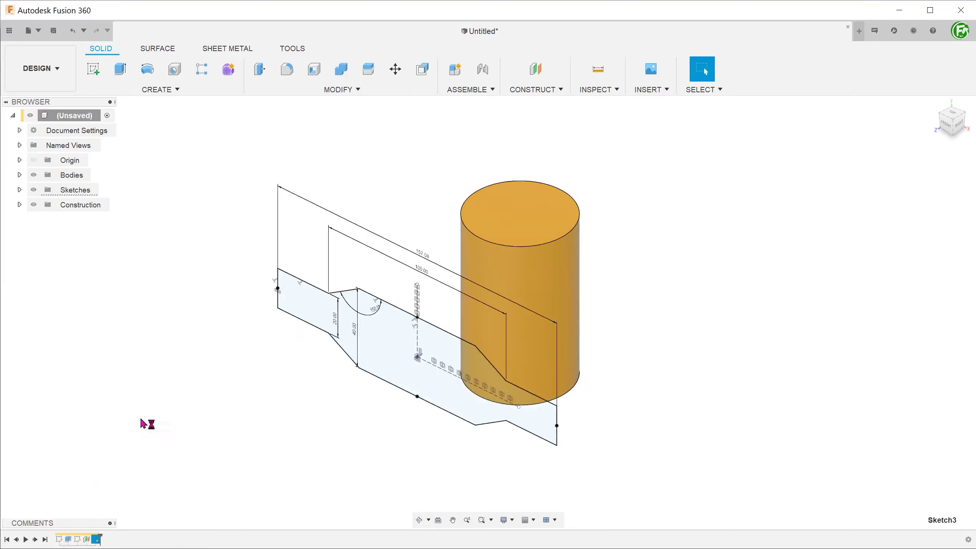
double_click(497, 189)
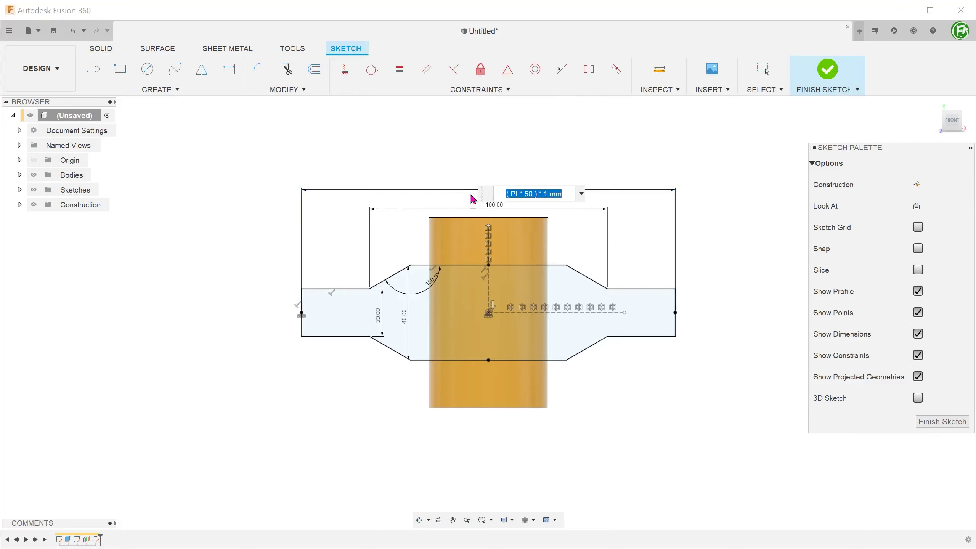
drag(482, 200, 450, 178)
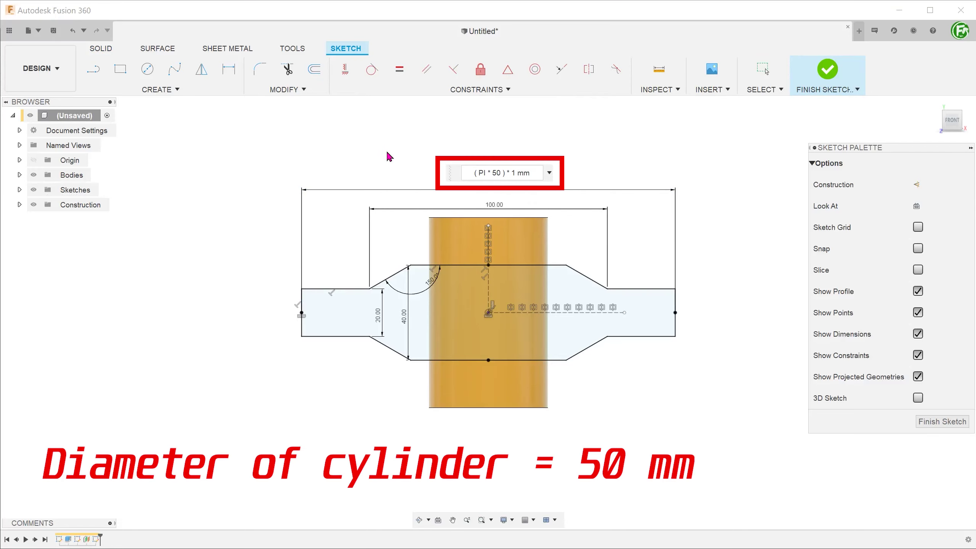
click(827, 72)
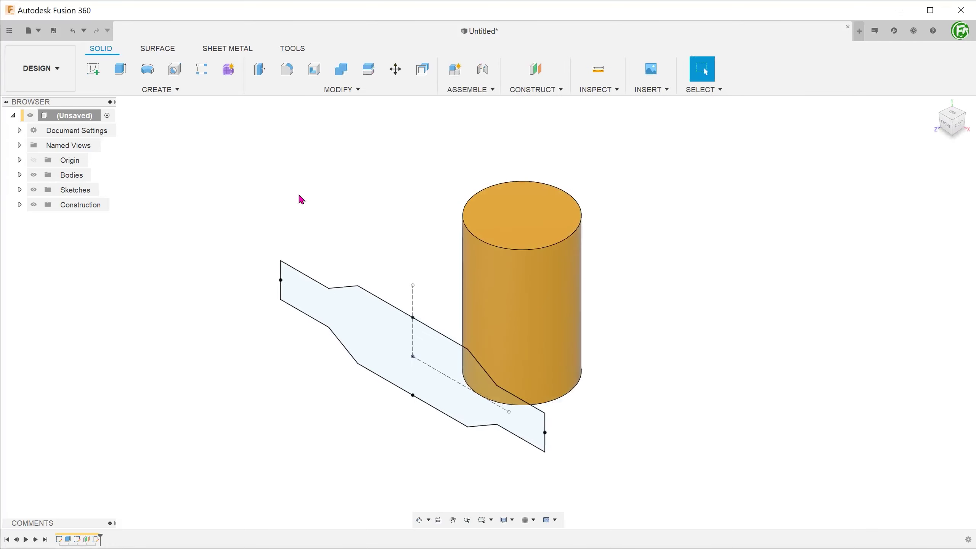
Try to emboss the full-circumference band profile onto the cylinder's side face.
click(160, 90)
click(121, 217)
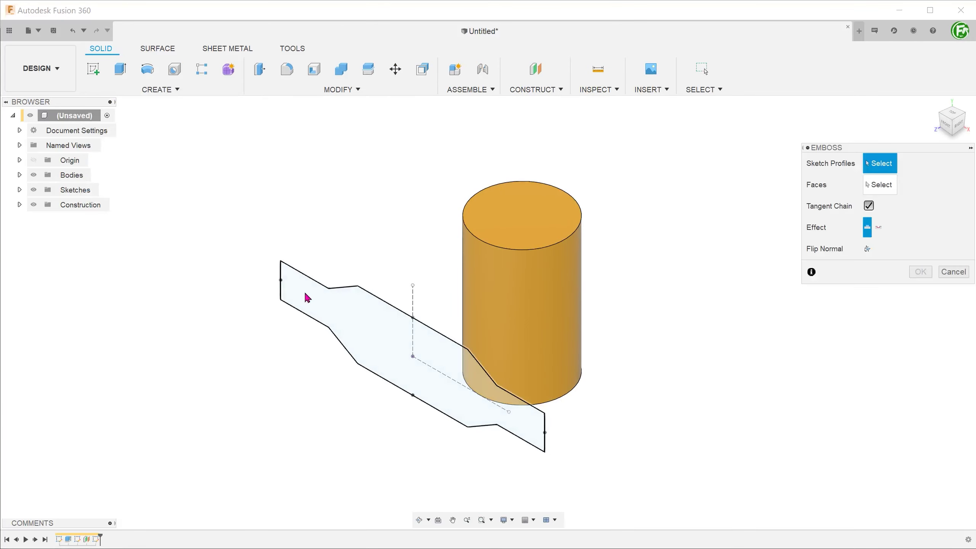
click(307, 296)
click(548, 272)
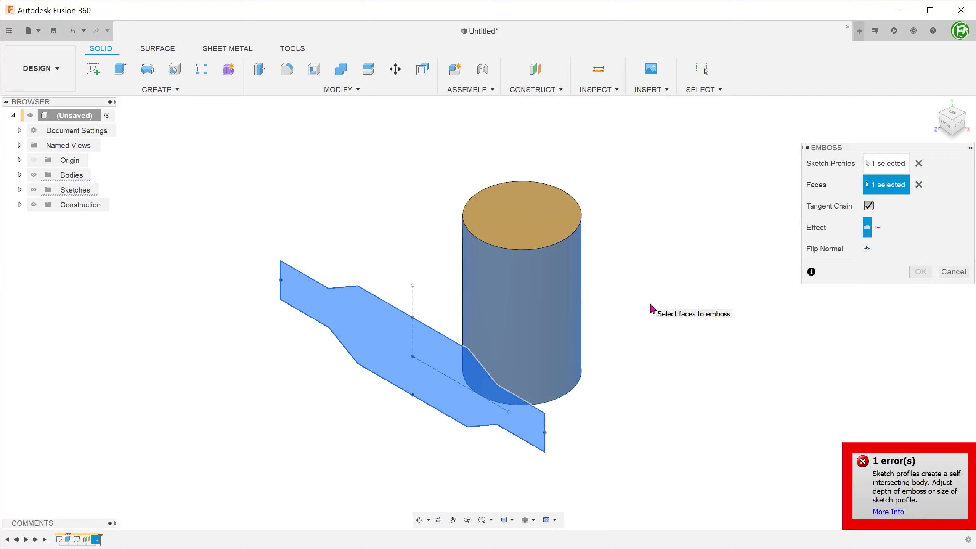
key(Escape)
Set the band profile's overall width to 155 mm in its sketch and finish the sketch.
right_click(339, 299)
click(339, 353)
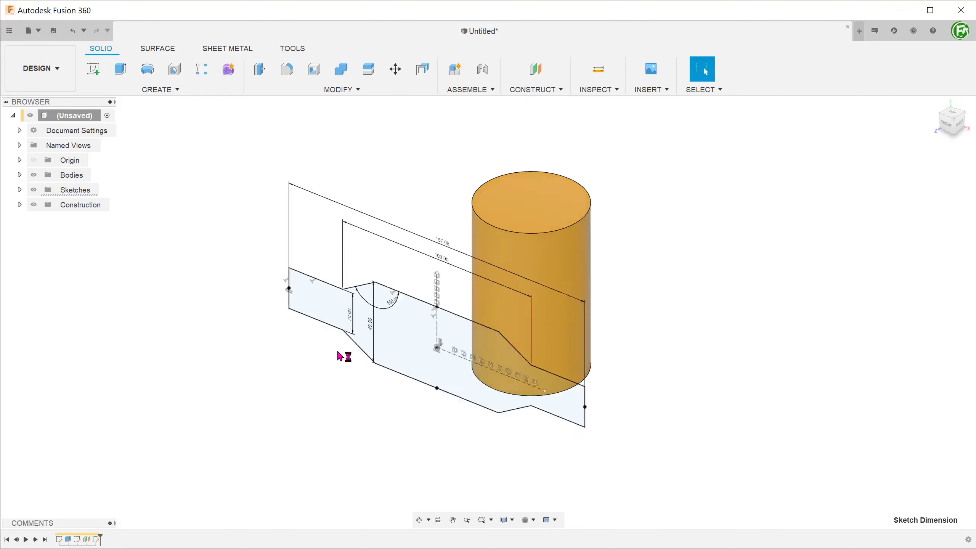
double_click(498, 191)
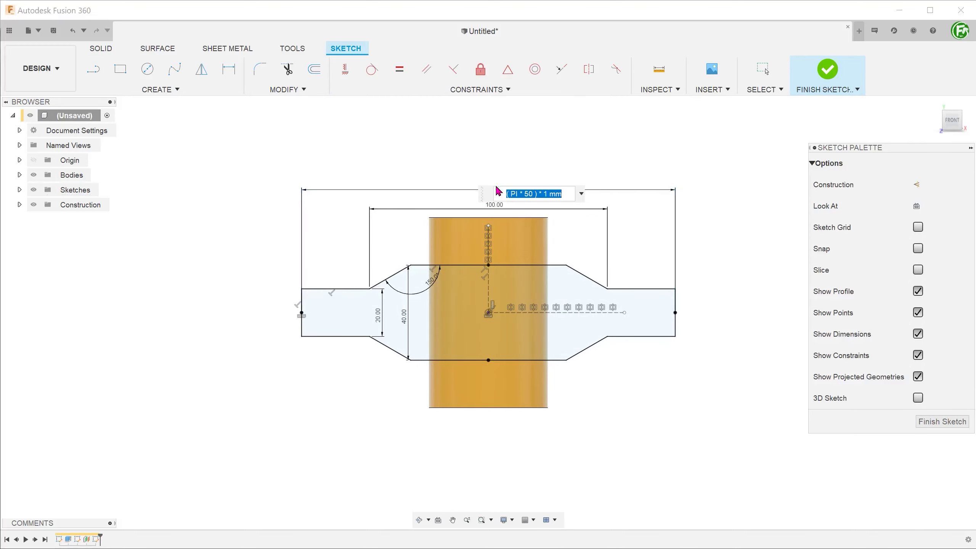
text(155)
key(Return)
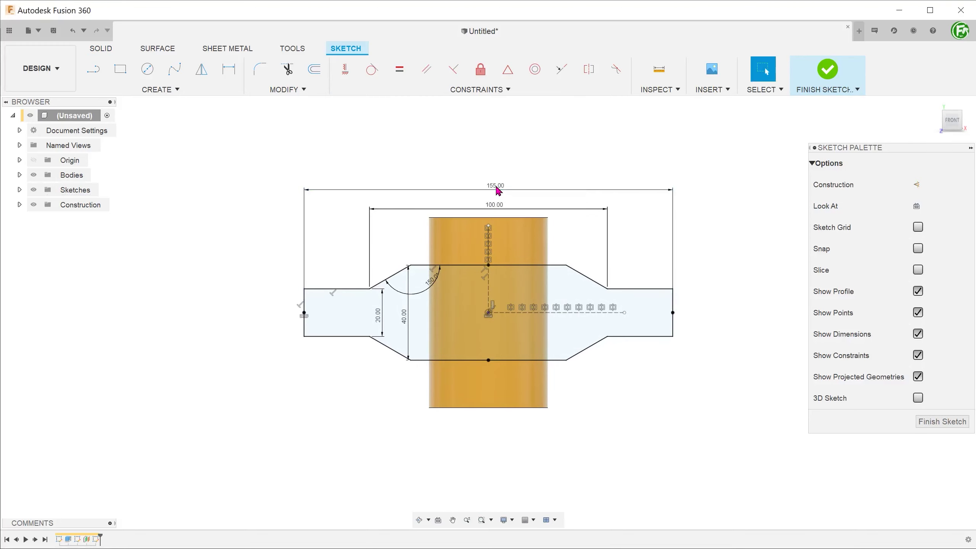
click(804, 82)
Emboss the shortened band profile onto the cylinder's side face with a raised depth of 2 mm.
click(163, 89)
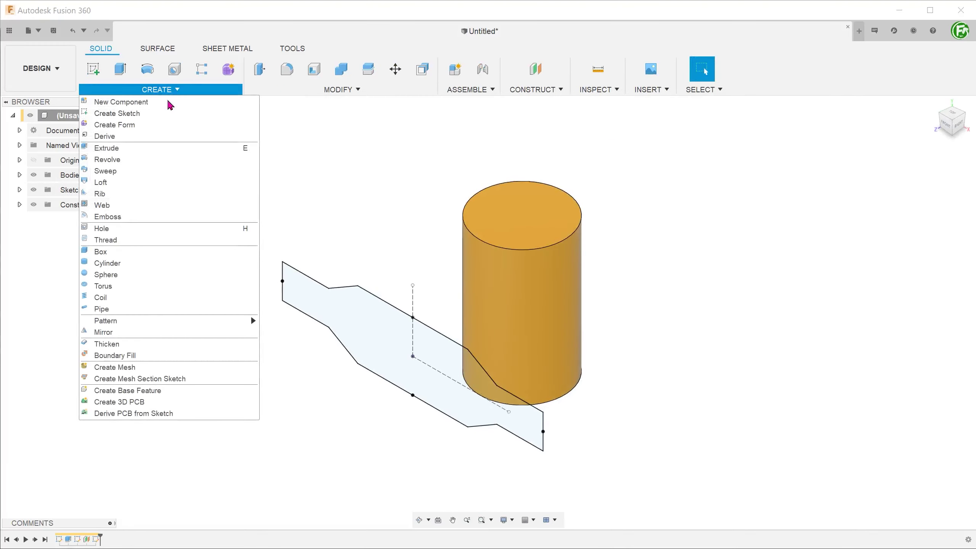
click(141, 220)
click(344, 316)
click(573, 304)
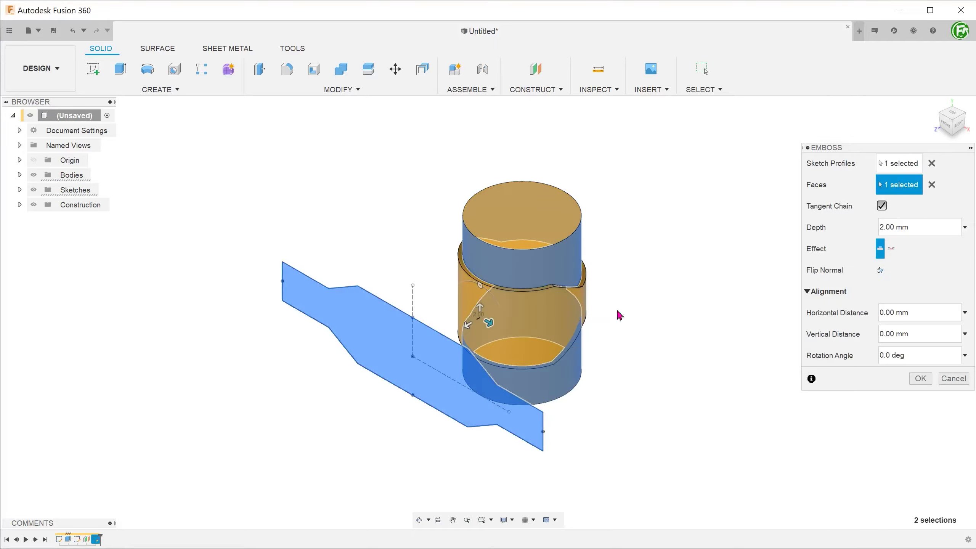
click(920, 378)
Delete one end face of the narrow gap between the embossed band's two ends.
key(F6)
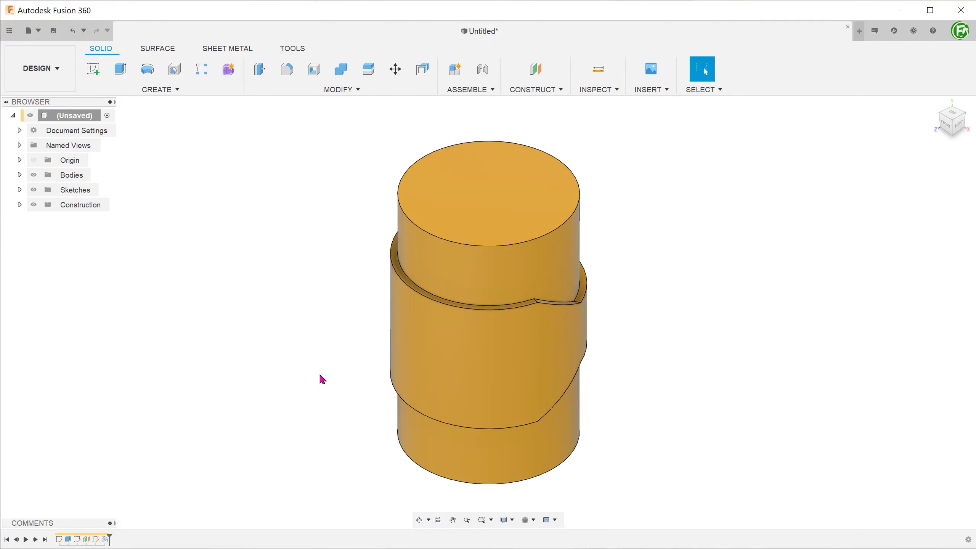
shift+middle_drag(319, 372, 310, 384)
scroll(310, 384, up, 4)
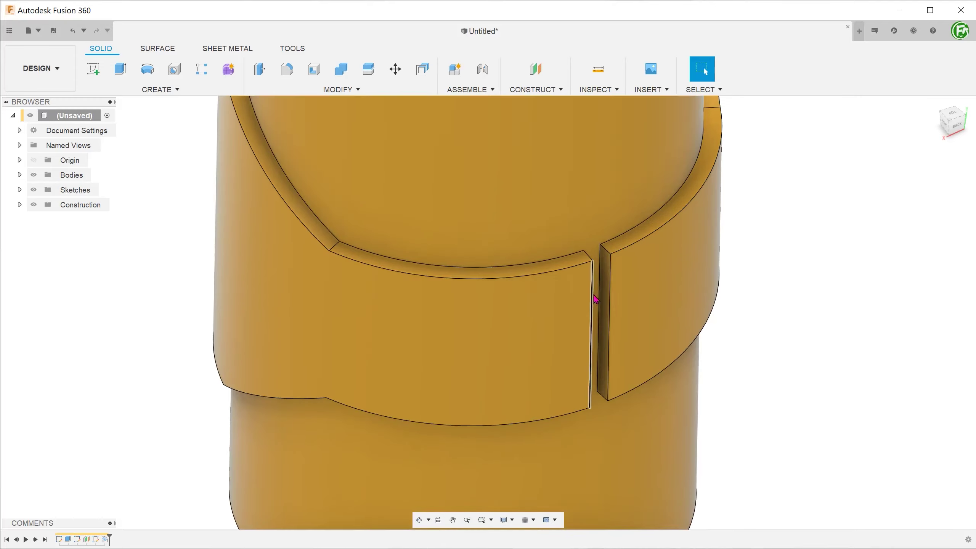
click(600, 301)
shift+middle_drag(584, 298, 503, 349)
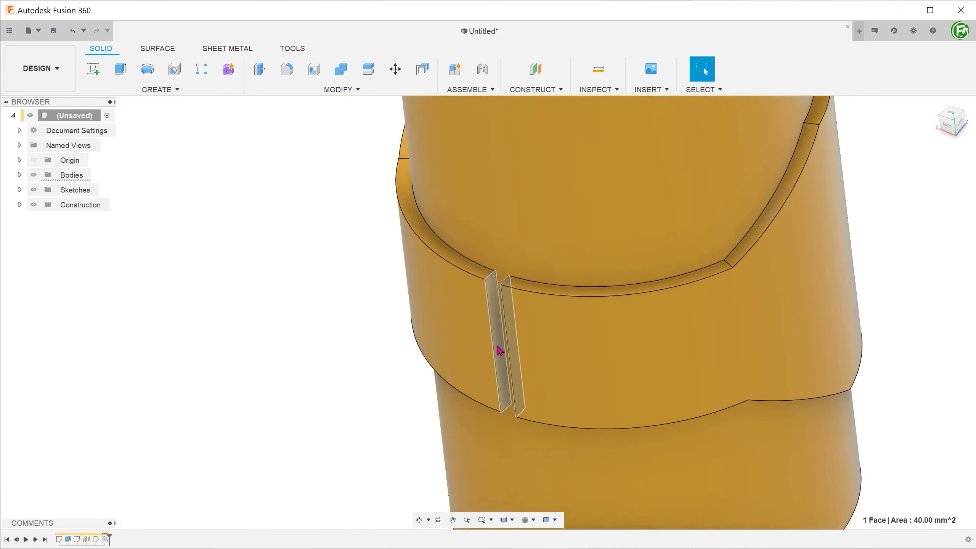
key(Delete)
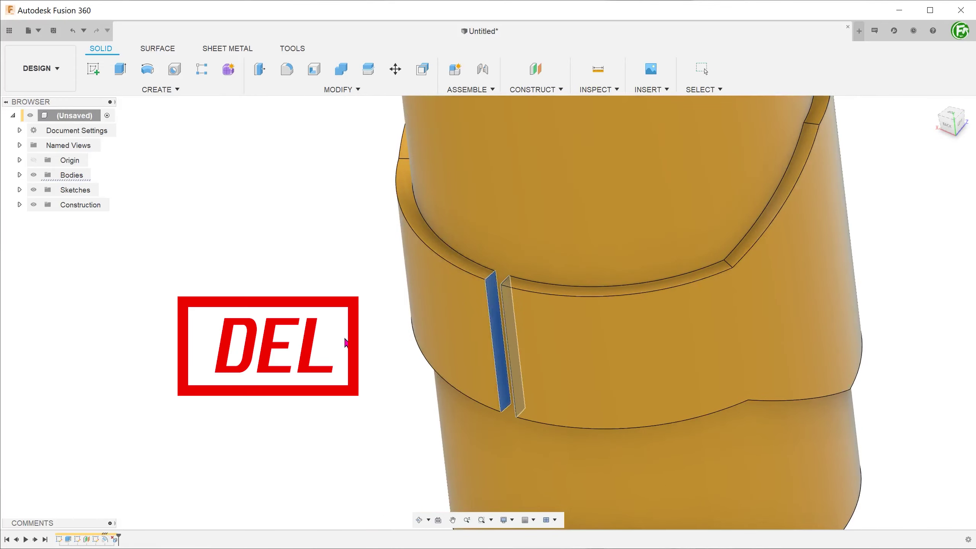
shift+middle_drag(345, 339, 130, 403)
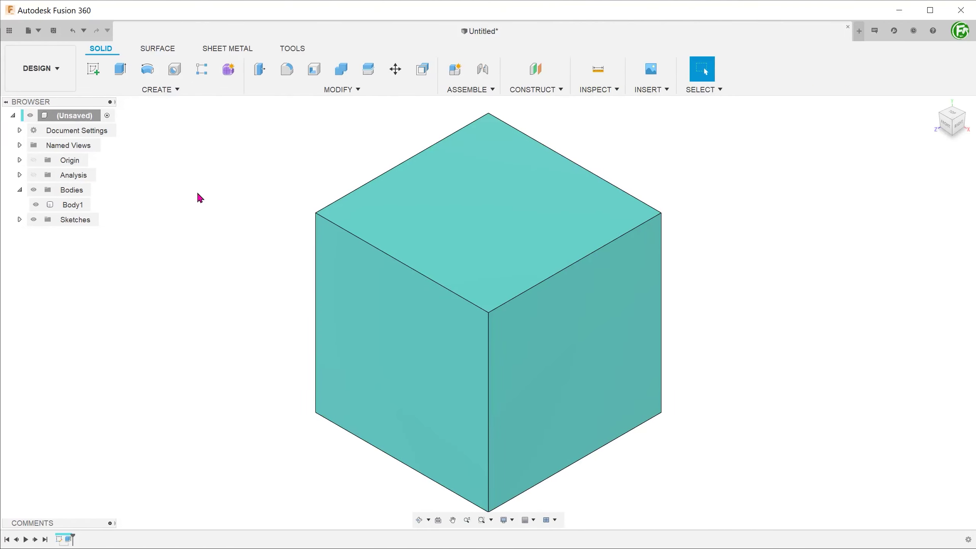
Delete the cube's top face in the surface environment and hide the section analysis.
click(161, 53)
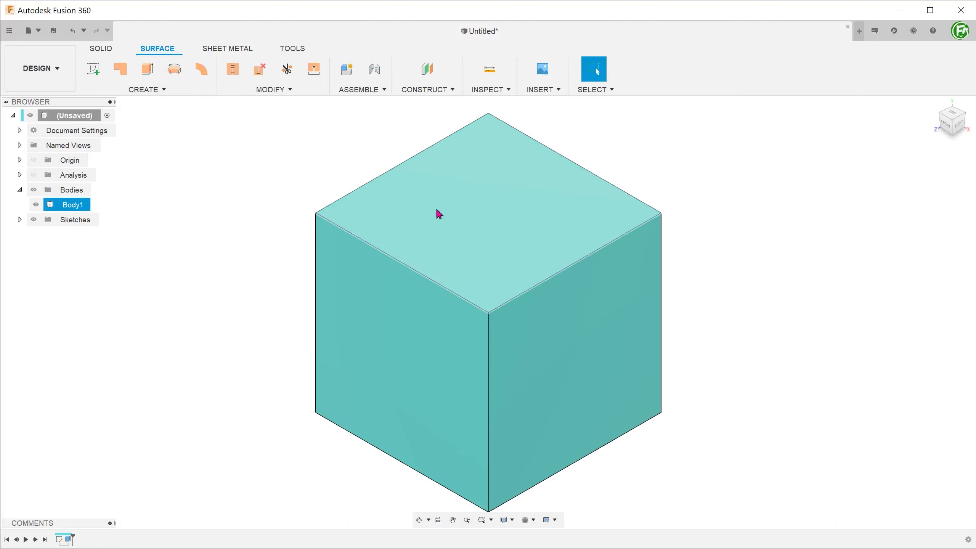
click(479, 226)
key(Delete)
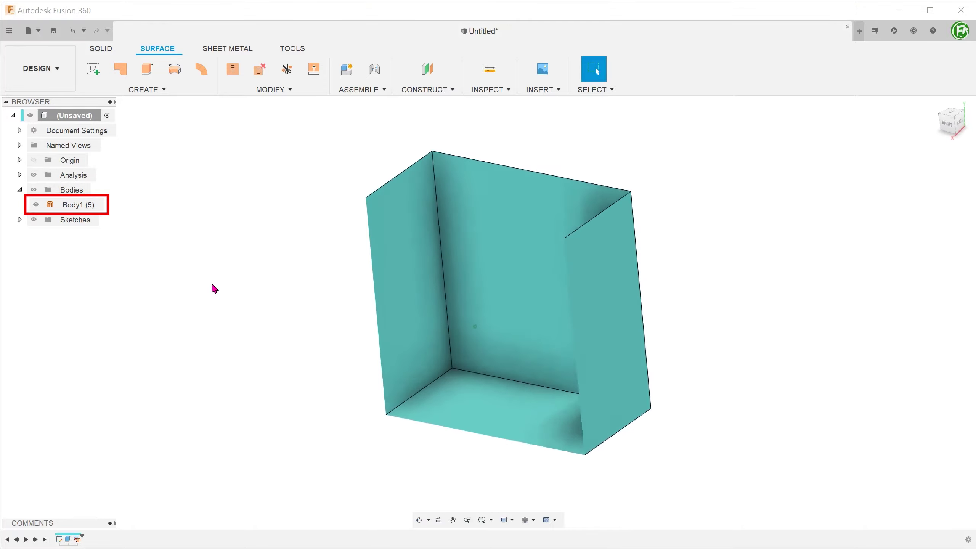
click(33, 175)
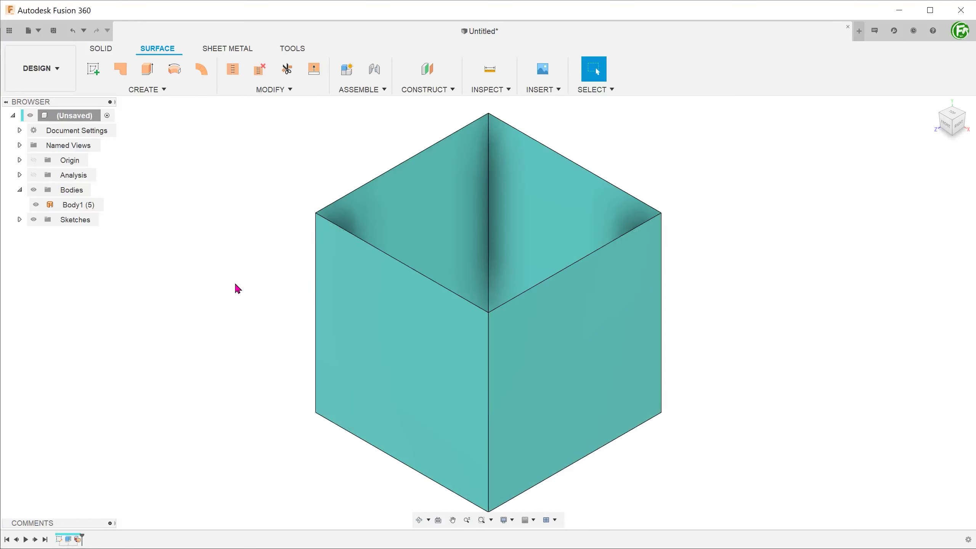
Create a Normal-type ruled surface along the box's open top edges with 9 mm distance and a 35 degree angle.
click(151, 90)
click(129, 194)
click(378, 255)
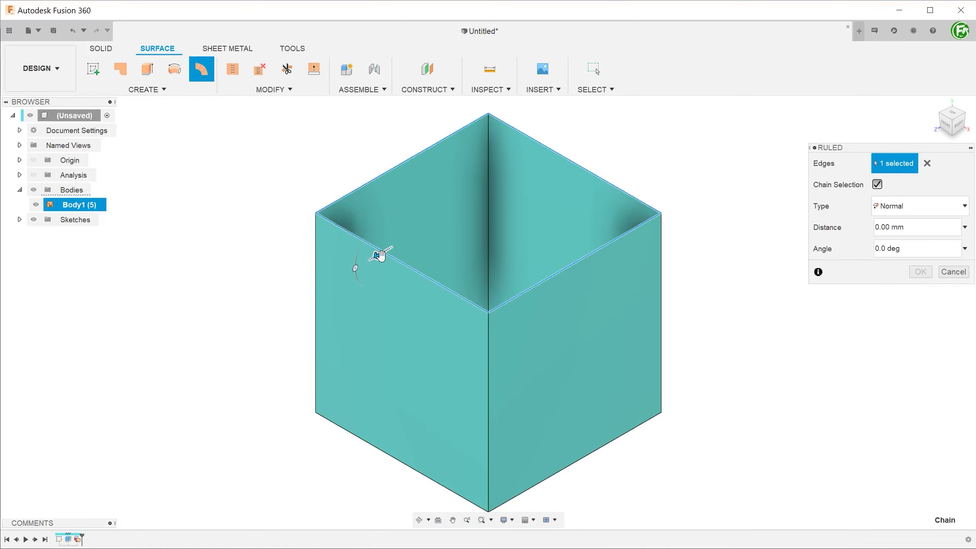
drag(380, 255, 345, 248)
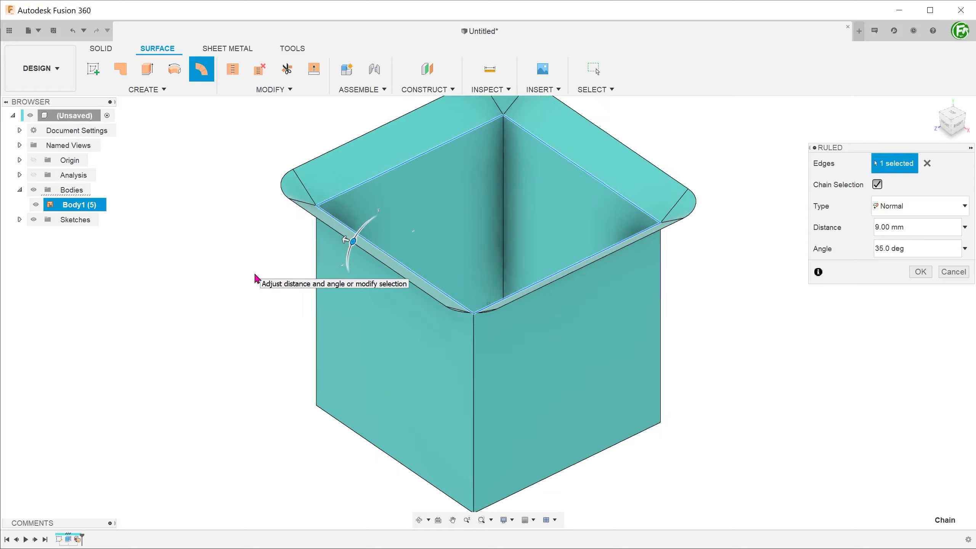
click(919, 272)
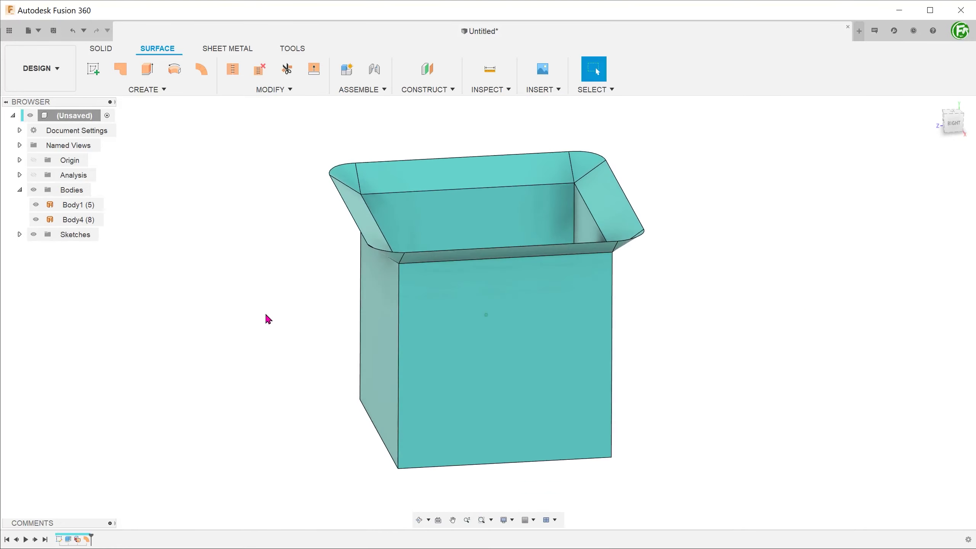
Patch the outer rim of the flared ruled surface as a new body with edge chaining enabled.
click(164, 89)
click(120, 192)
click(357, 227)
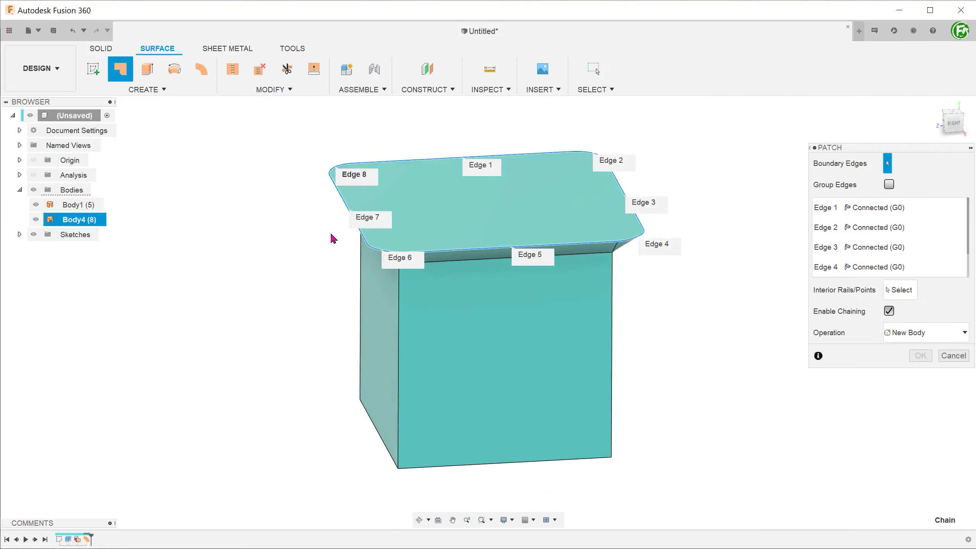
click(920, 356)
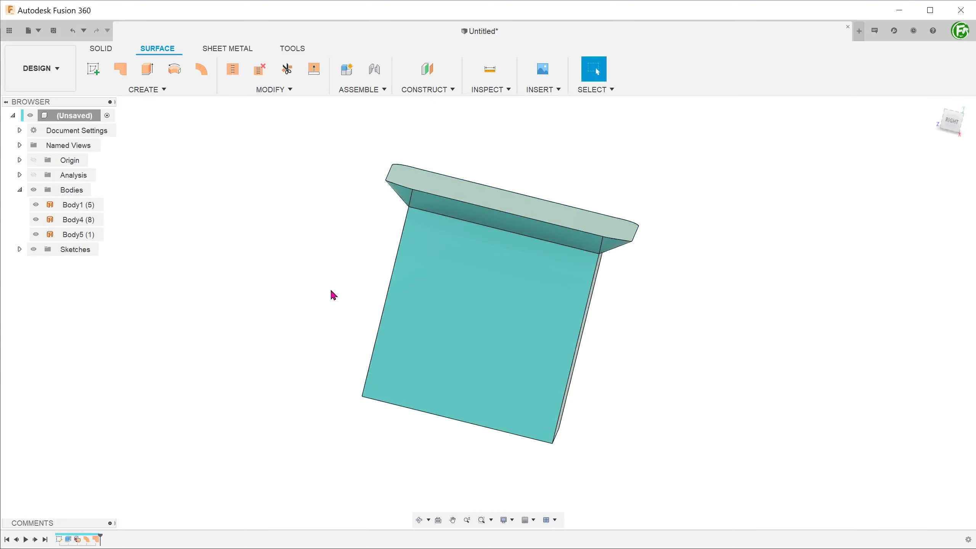
Stitch the box, flared rim and patch surfaces into one body and show the section analysis.
click(274, 90)
click(244, 158)
drag(264, 130, 698, 480)
click(920, 385)
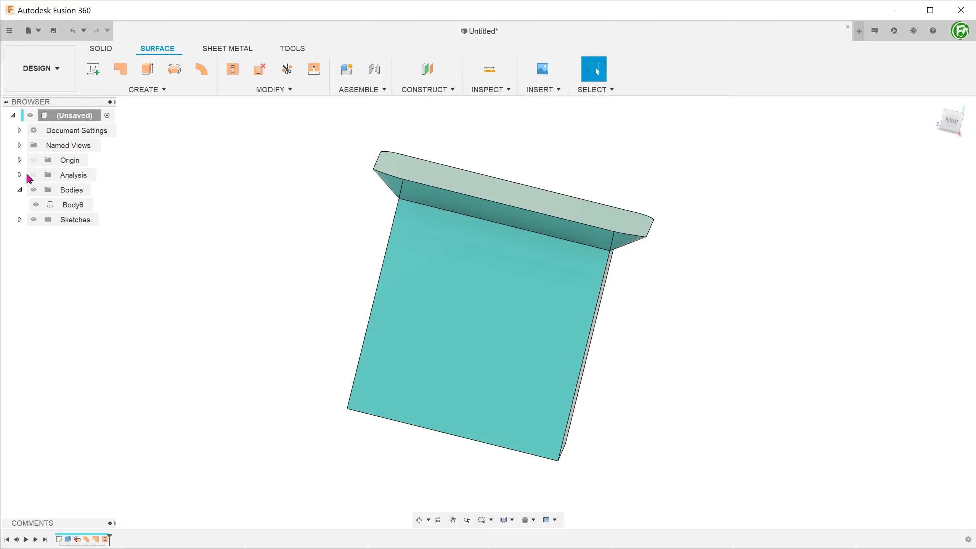
click(34, 175)
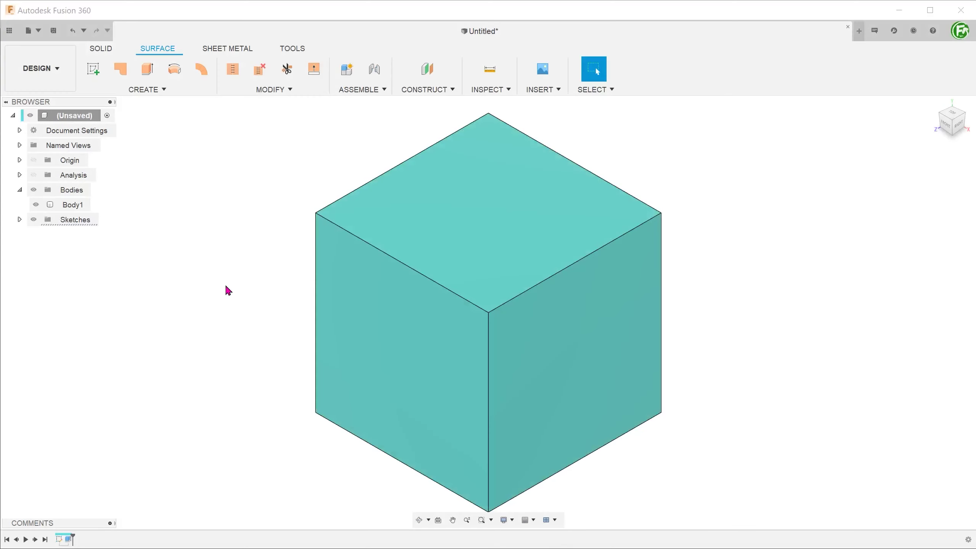
Sketch a wavy four-point spline on the cube's front face, running past both side edges, and finish the sketch.
right_click(330, 296)
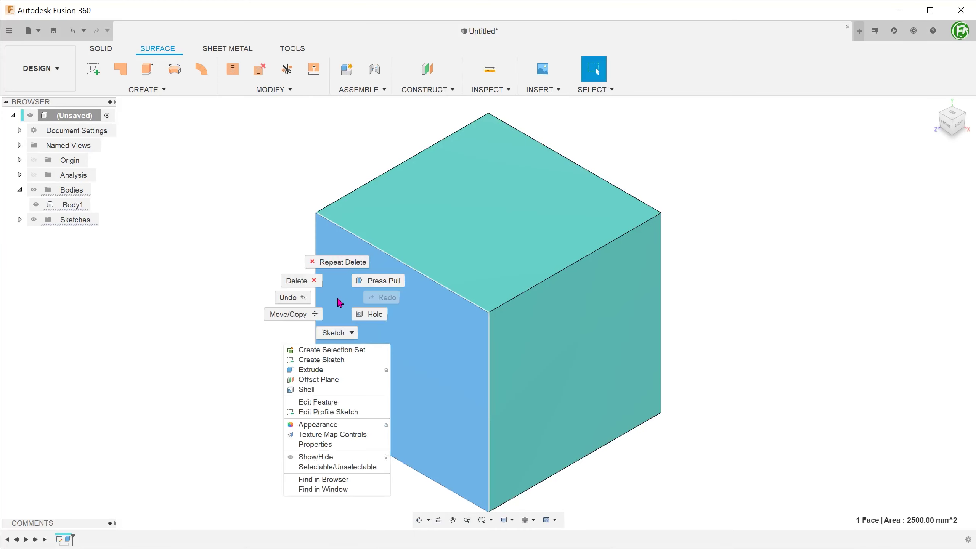
click(322, 363)
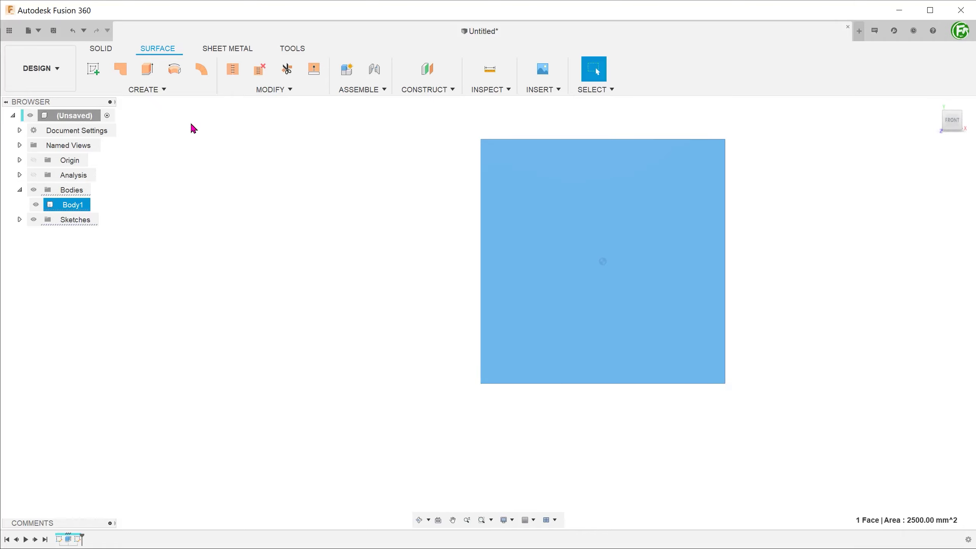
click(175, 69)
click(416, 308)
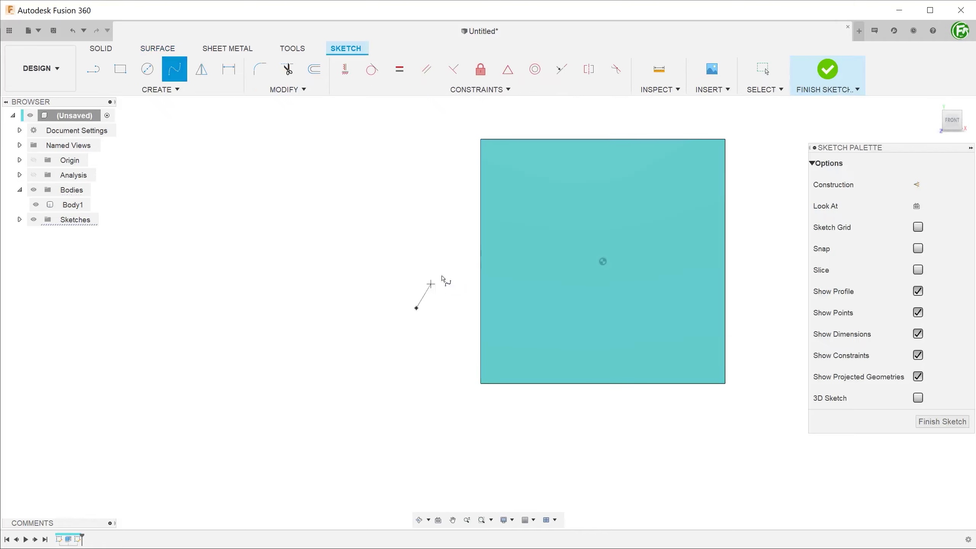
click(654, 273)
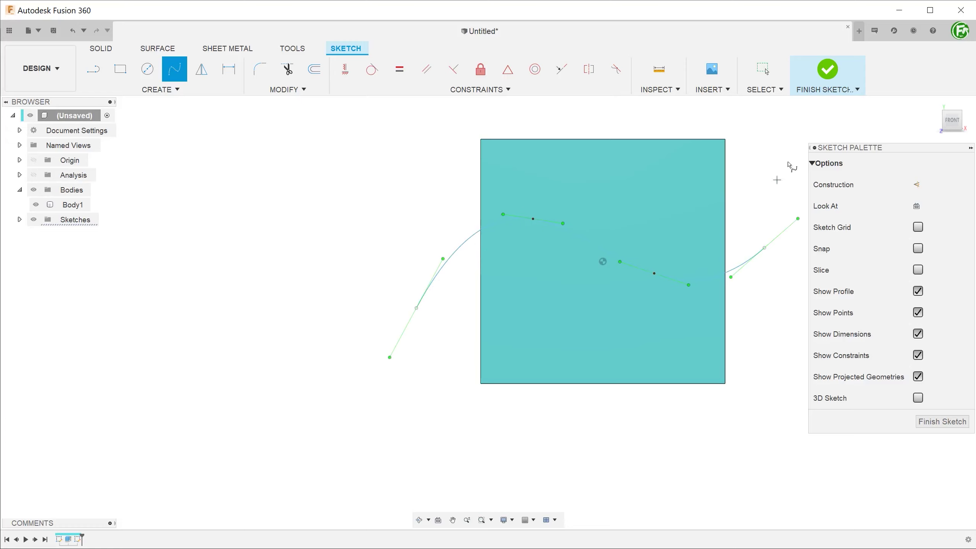
click(828, 70)
Split the cube's front face along the wavy spline using the Split with Surface type.
click(273, 89)
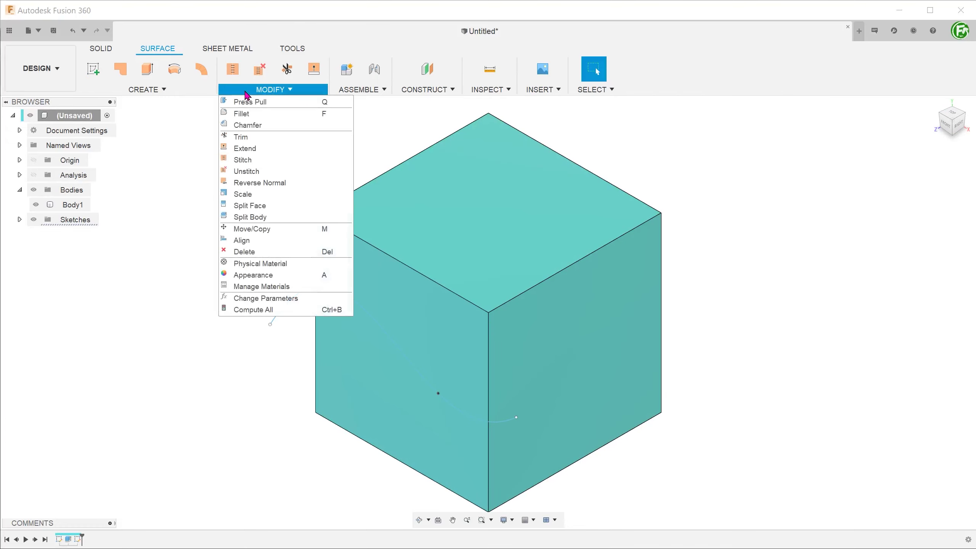
click(297, 208)
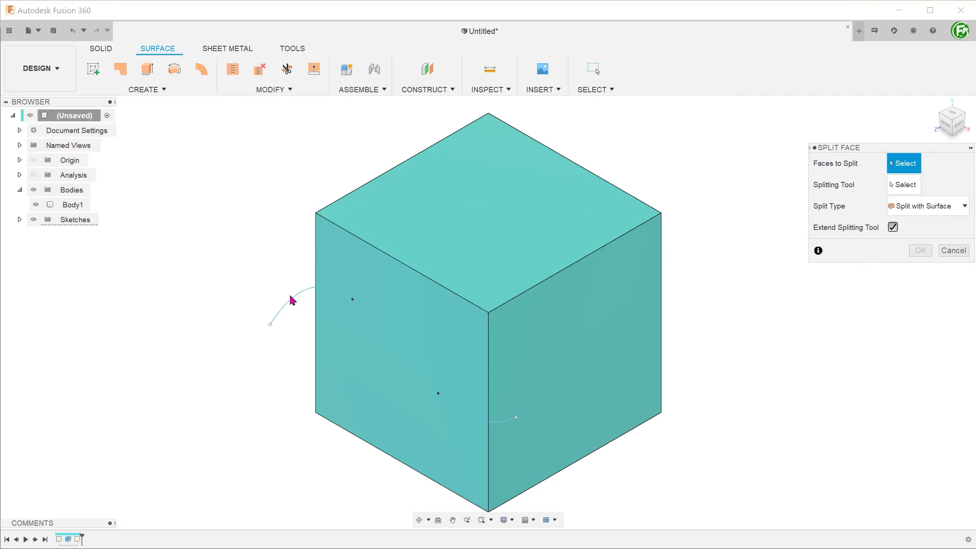
click(341, 273)
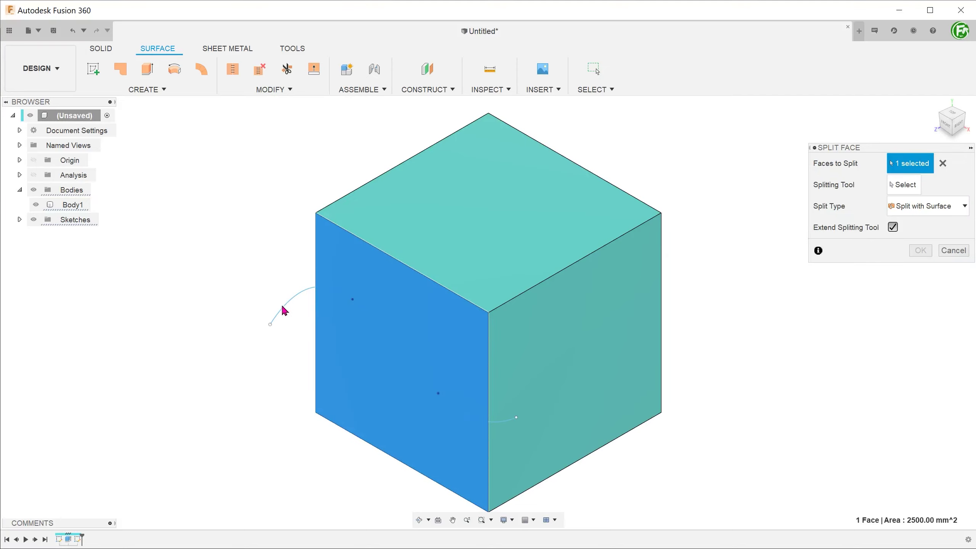
click(903, 186)
click(280, 316)
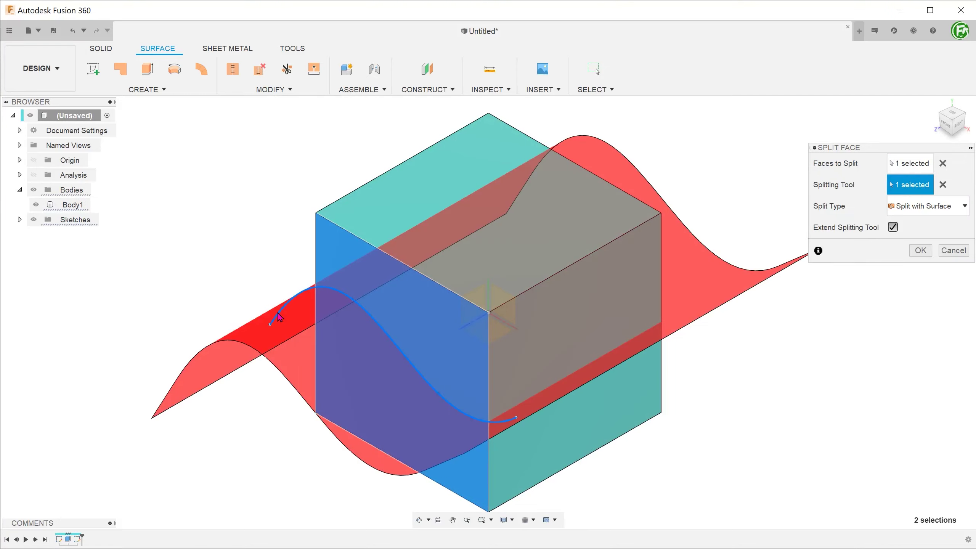
click(920, 250)
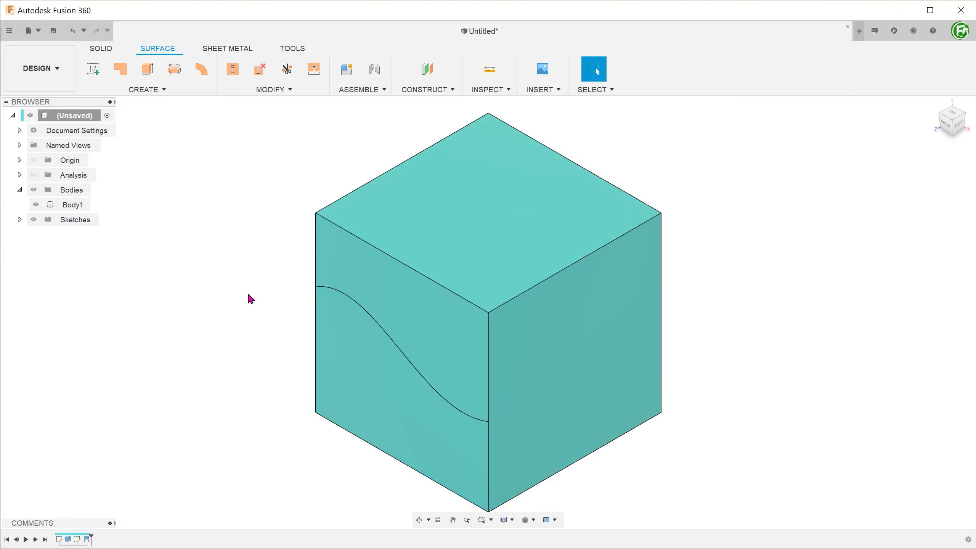
Delete the part of the cube's front face above the wavy split line.
click(413, 293)
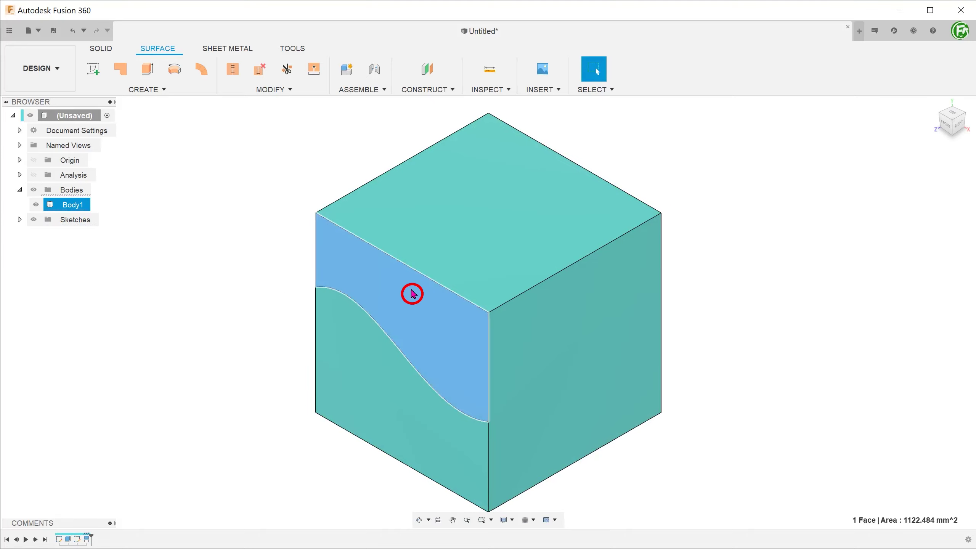
key(Delete)
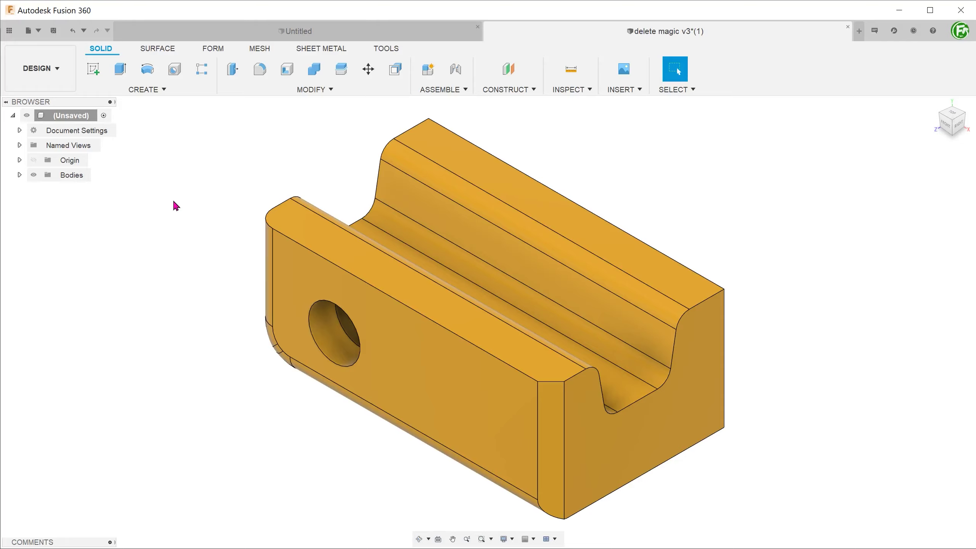
Turn on design history capture for the delete magic v3 block.
right_click(85, 116)
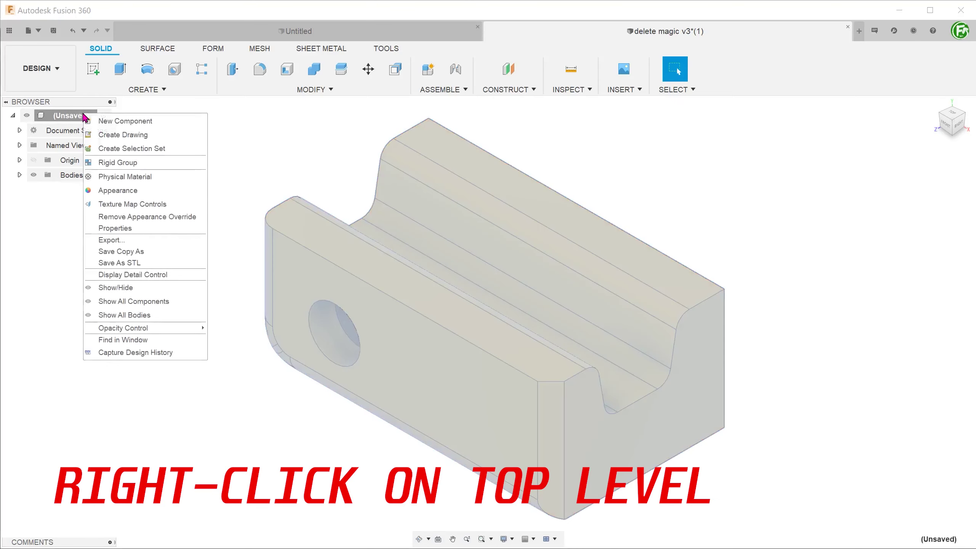
click(191, 353)
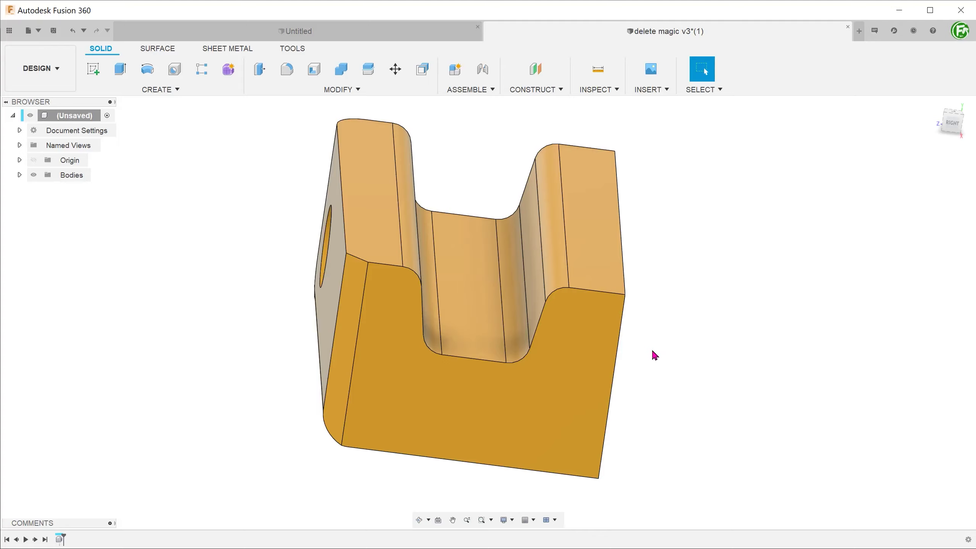
Delete the two fillet faces along the channel's upper edges and the vertical chamfer face at the block's front corner.
click(558, 282)
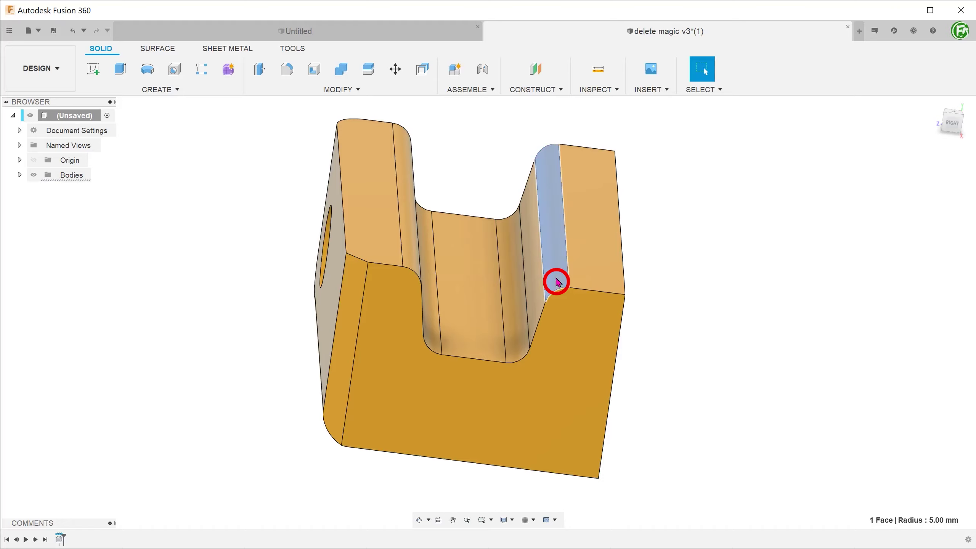
key(Delete)
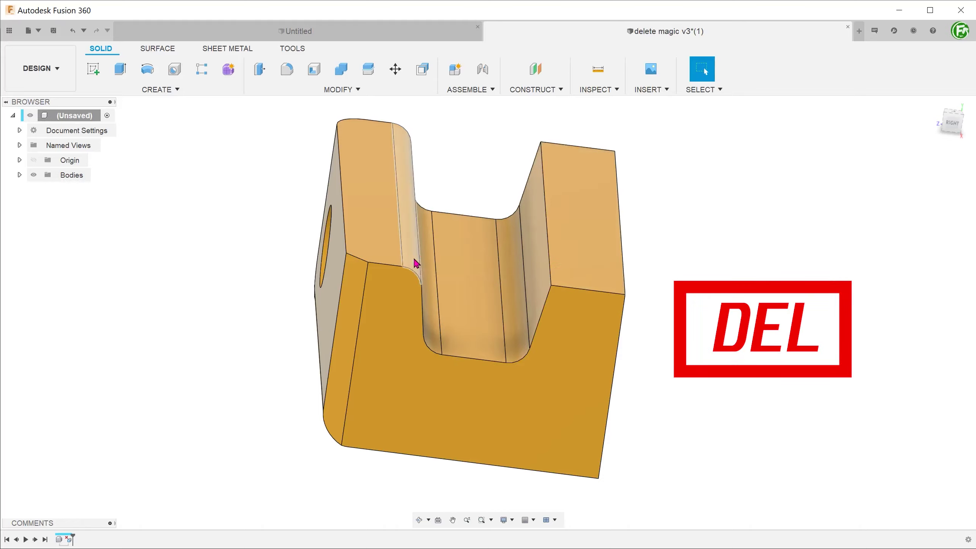
click(415, 264)
key(Delete)
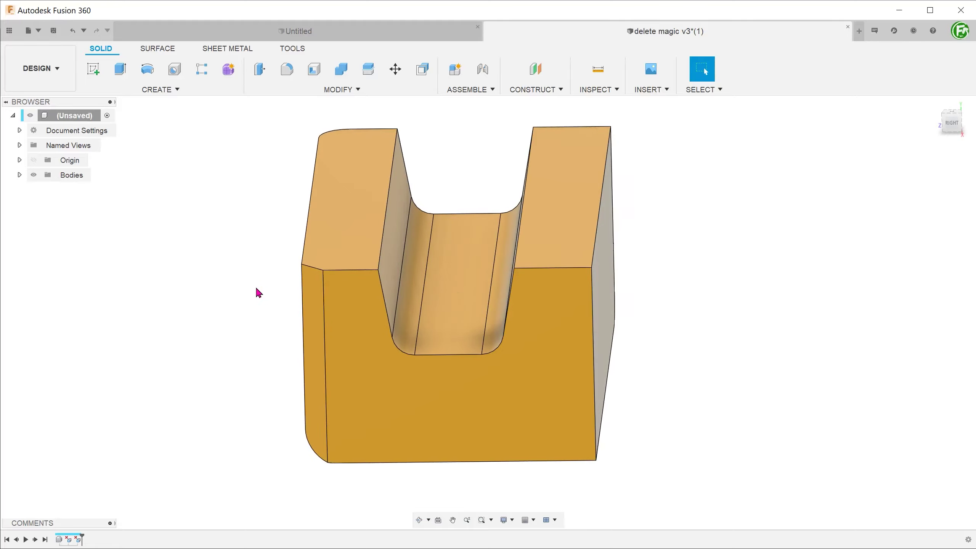
click(349, 329)
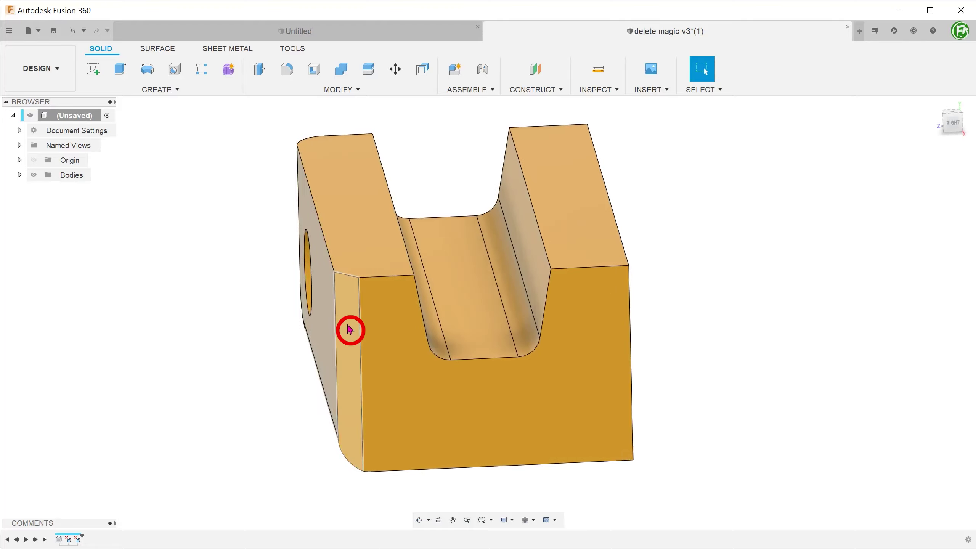
key(Delete)
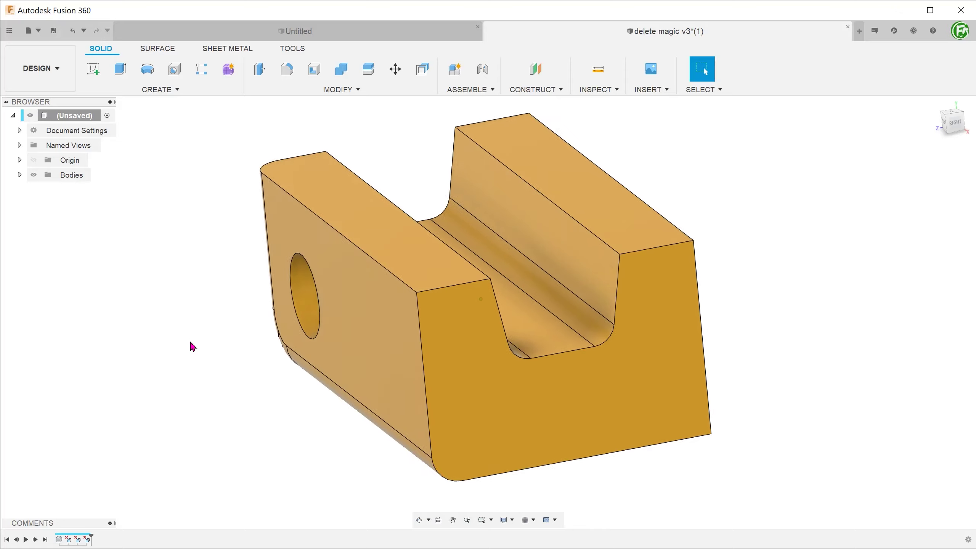
Delete the cylindrical face of the hole in the front face, and roll the timeline back to before that deletion.
click(305, 323)
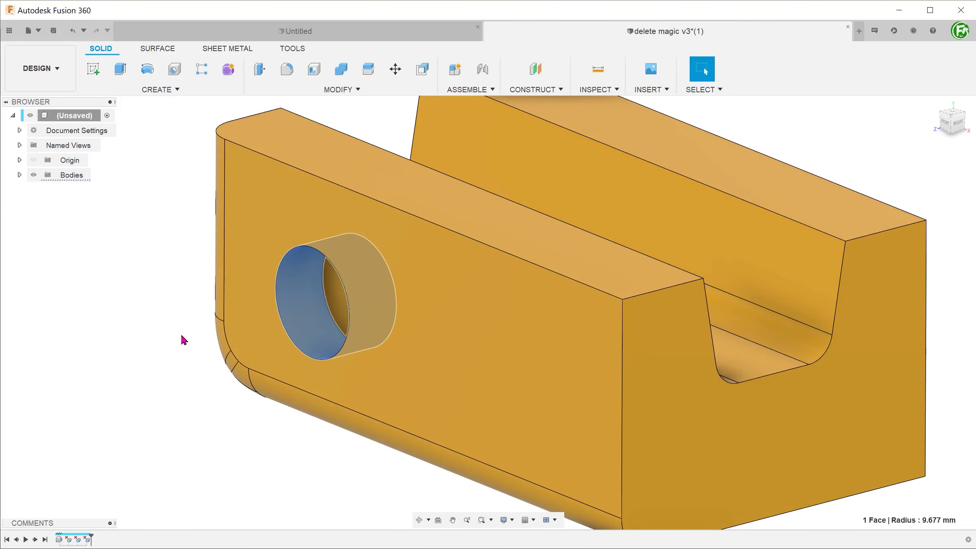
key(Delete)
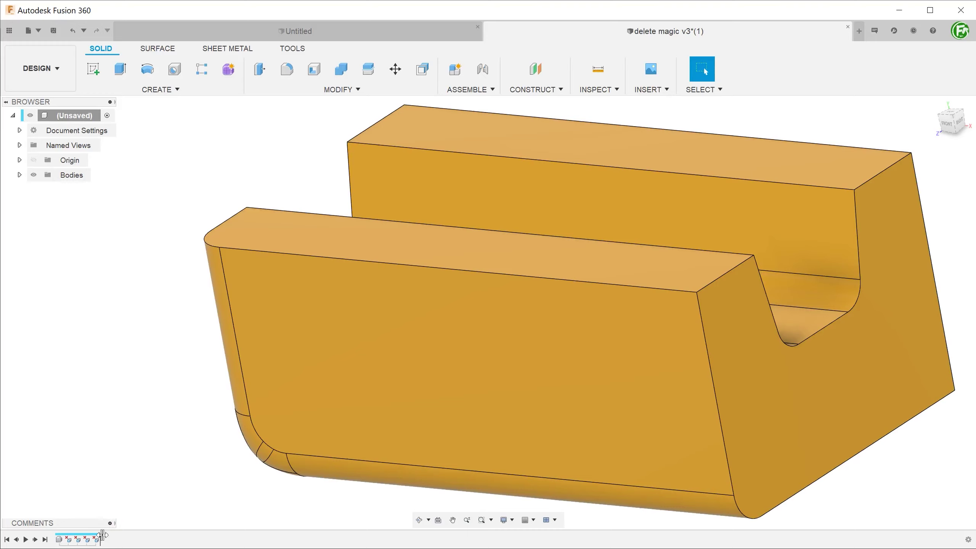
drag(102, 535, 91, 536)
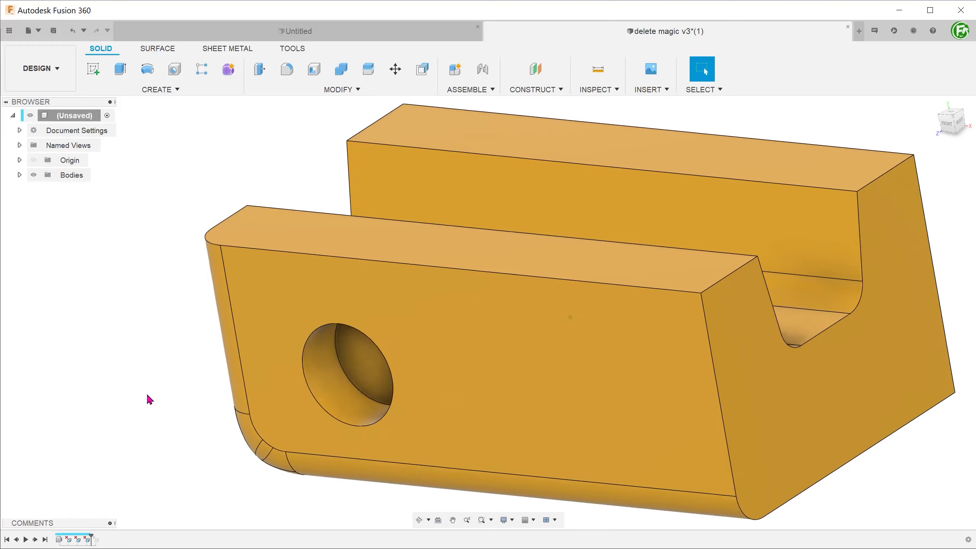
Delete the flat bottom face of the blind hole in the front face so the hole extends through the block.
click(383, 372)
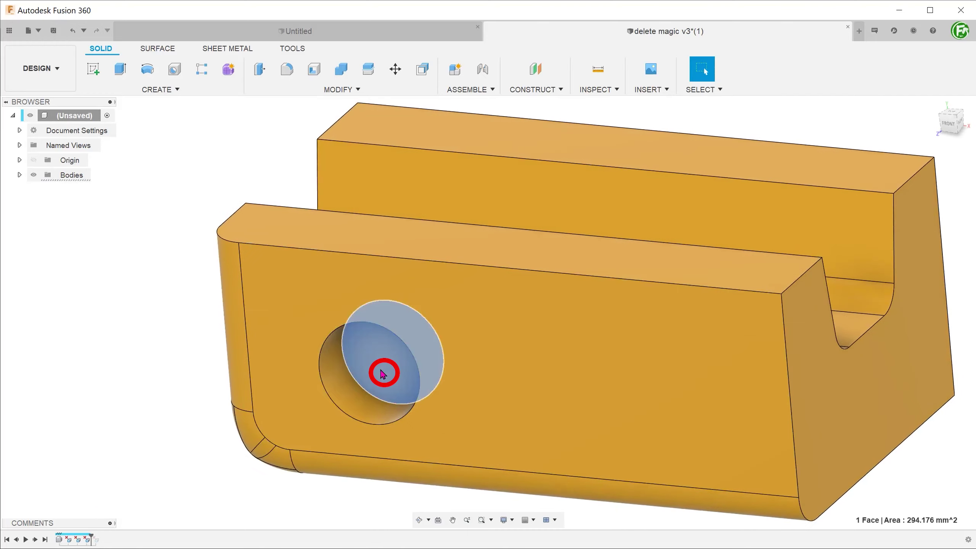
key(Delete)
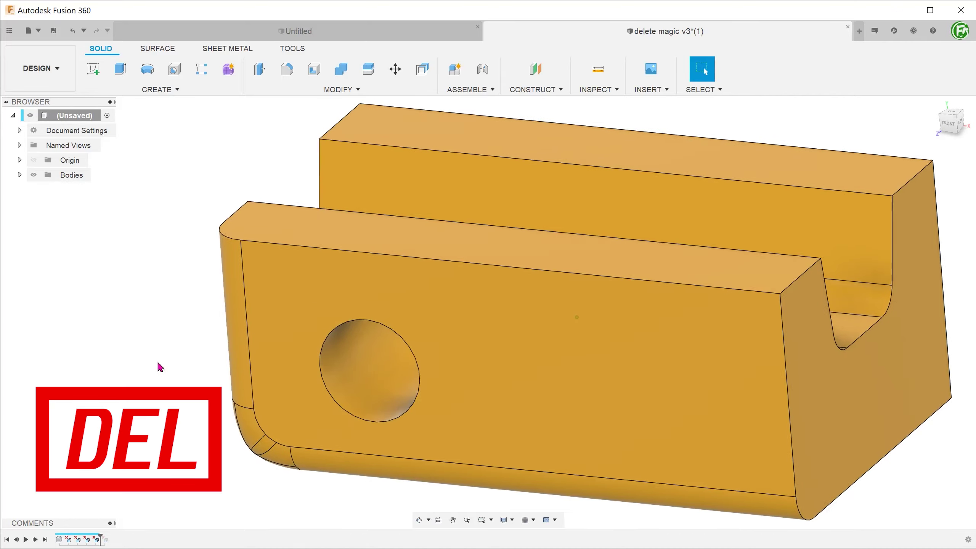
key(ctrl+z)
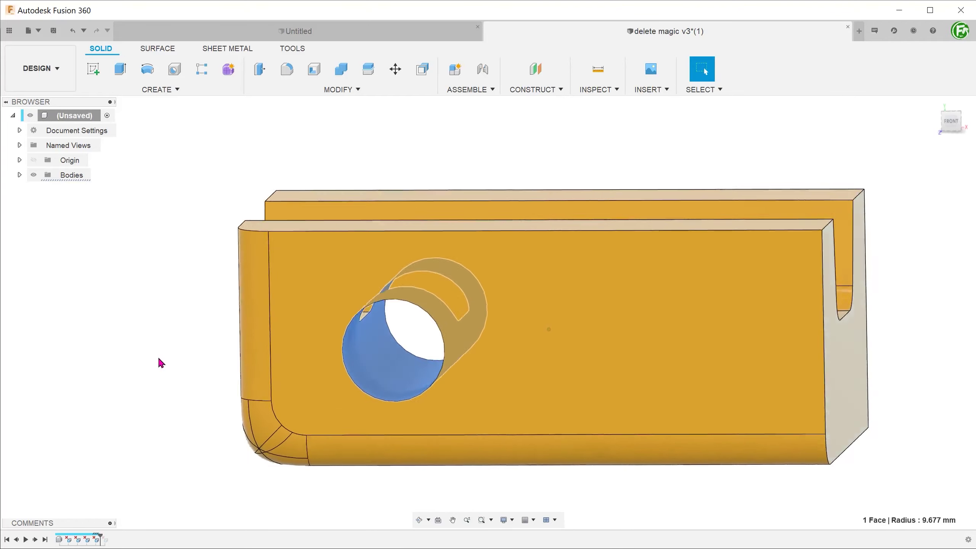
click(142, 357)
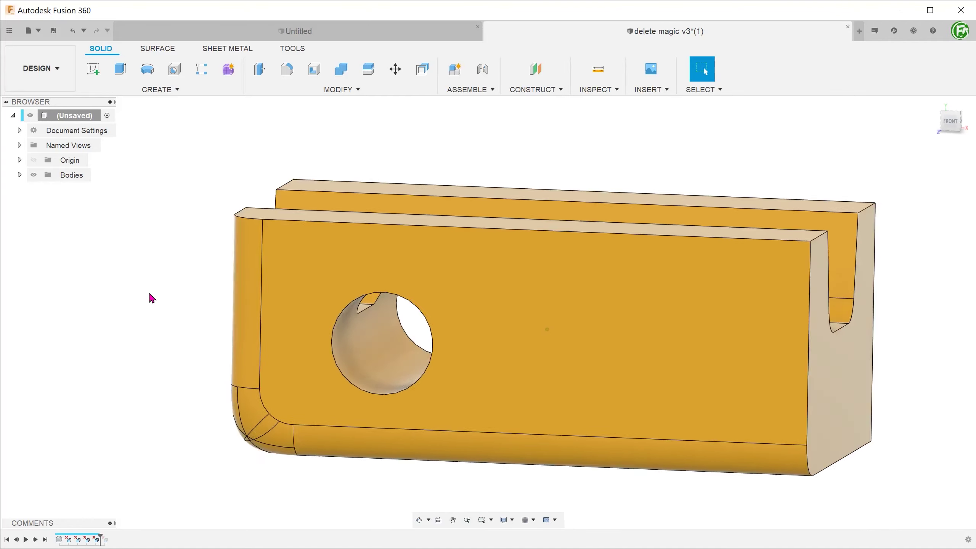
Delete a face of the tiny wedge on the block's straight edge to remove the wedge.
shift+middle_drag(151, 295, 105, 339)
scroll(104, 337, up, 5)
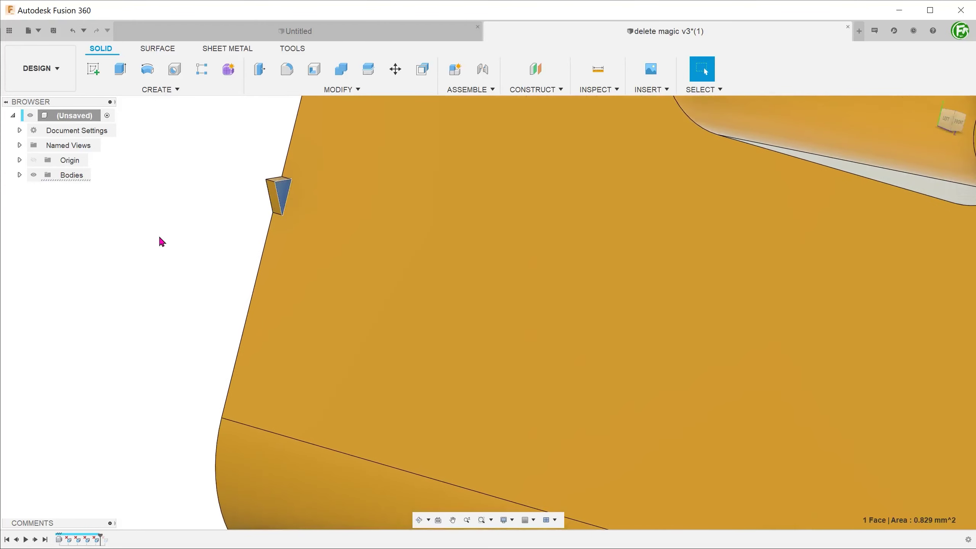
key(Delete)
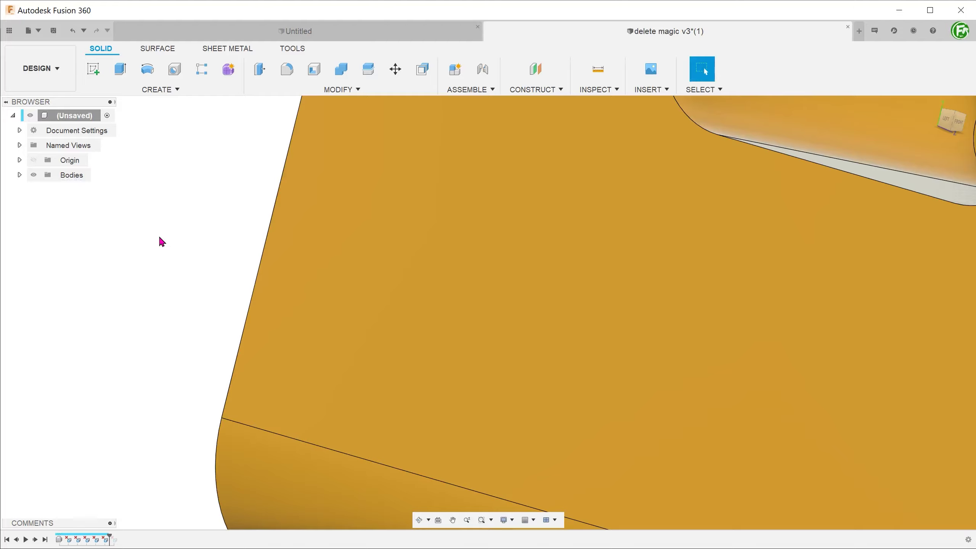
Delete the two small triangular faces and the thin sliver face in the rounded corner blend near the hole.
scroll(158, 235, down, 5)
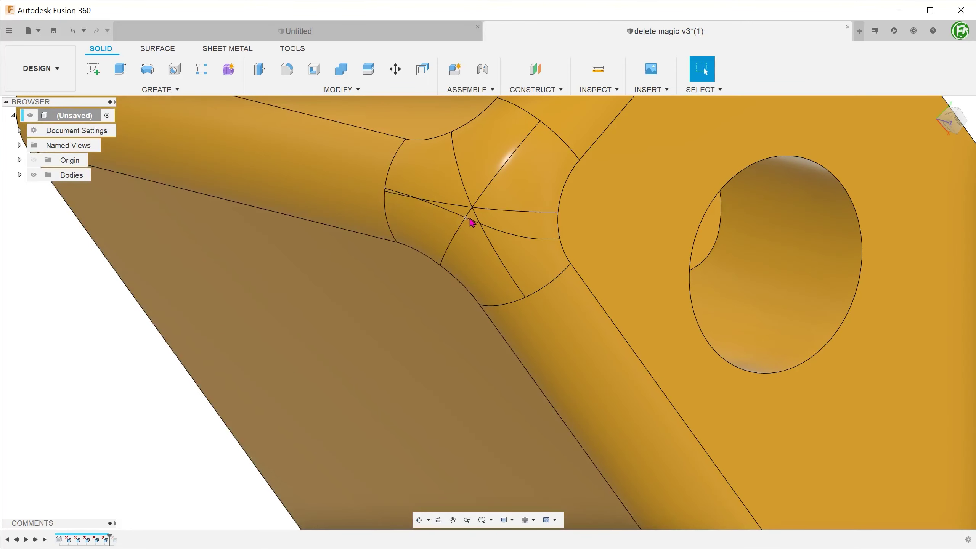
key(Delete)
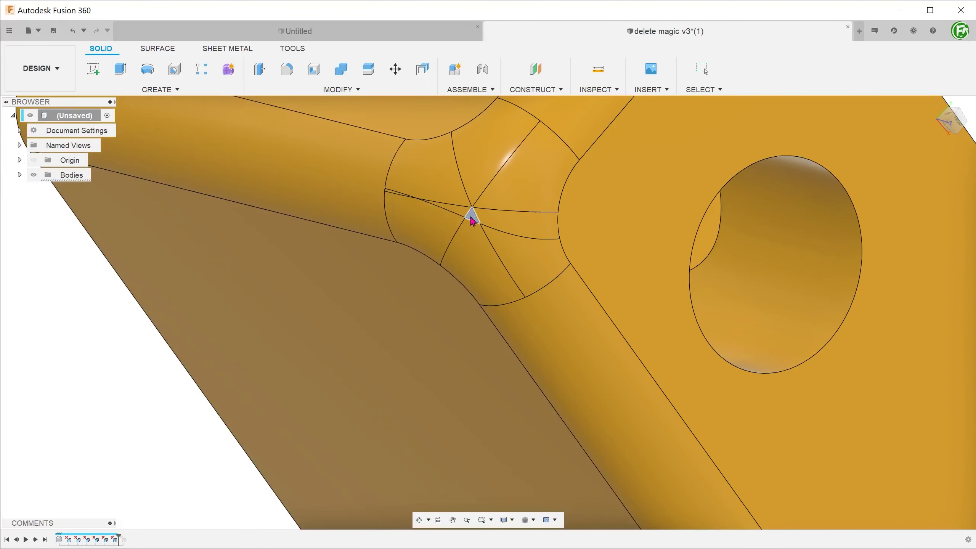
click(457, 215)
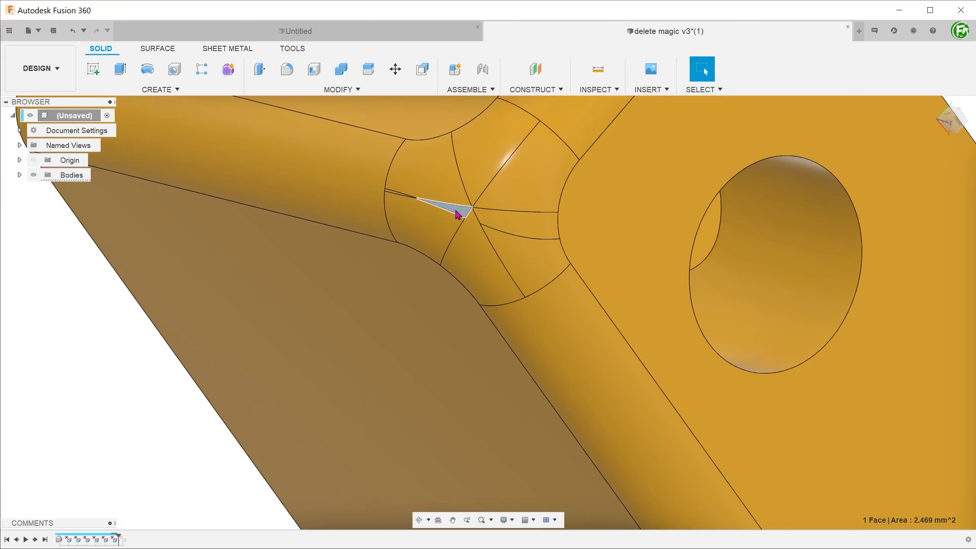
key(Delete)
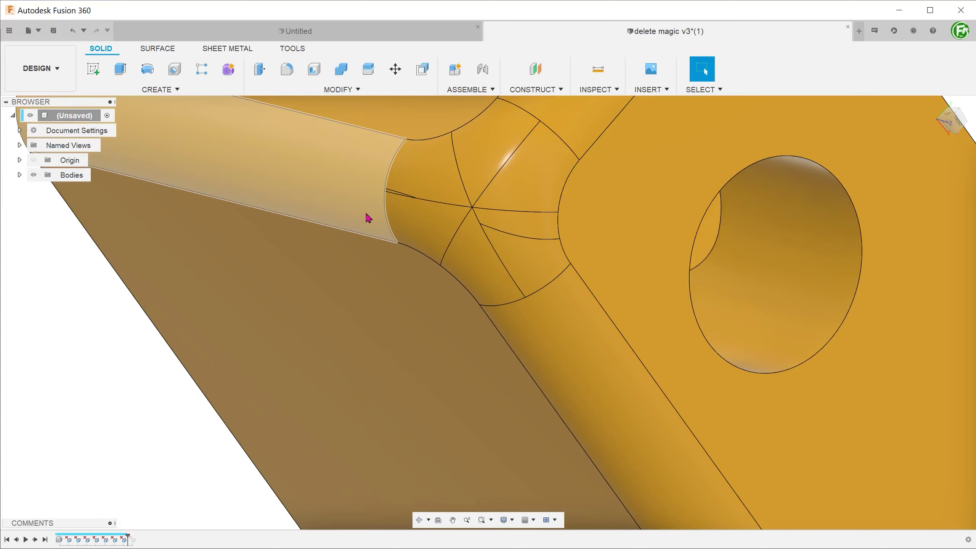
scroll(97, 333, up, 8)
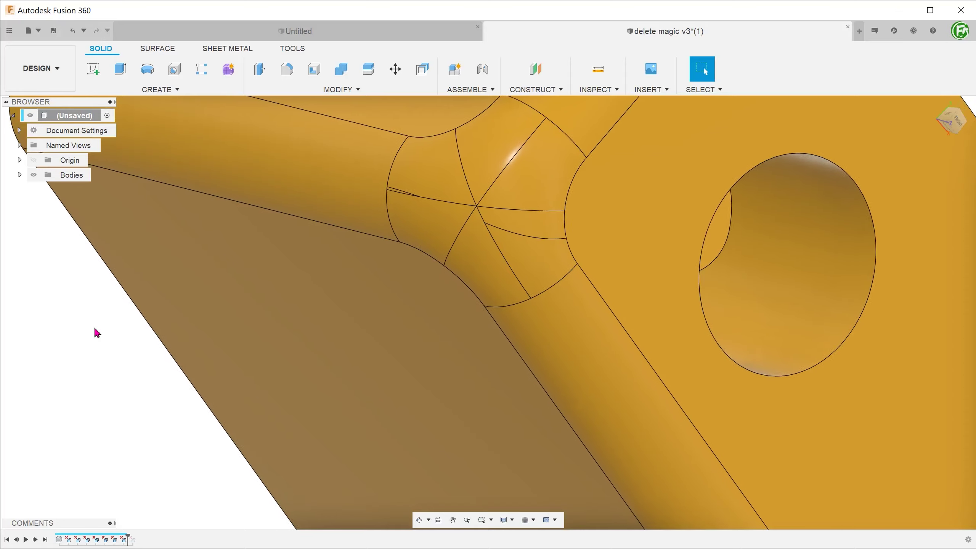
click(313, 193)
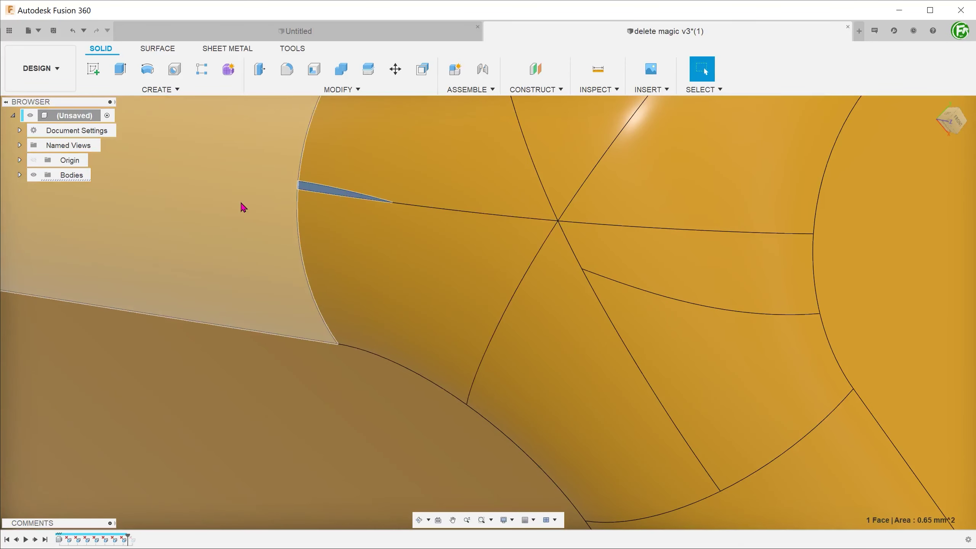
key(Delete)
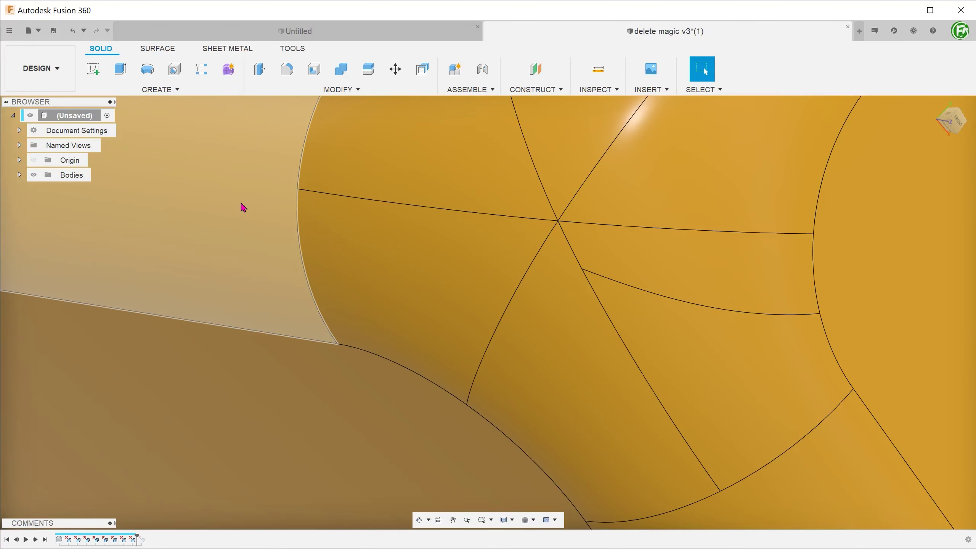
scroll(242, 206, down, 8)
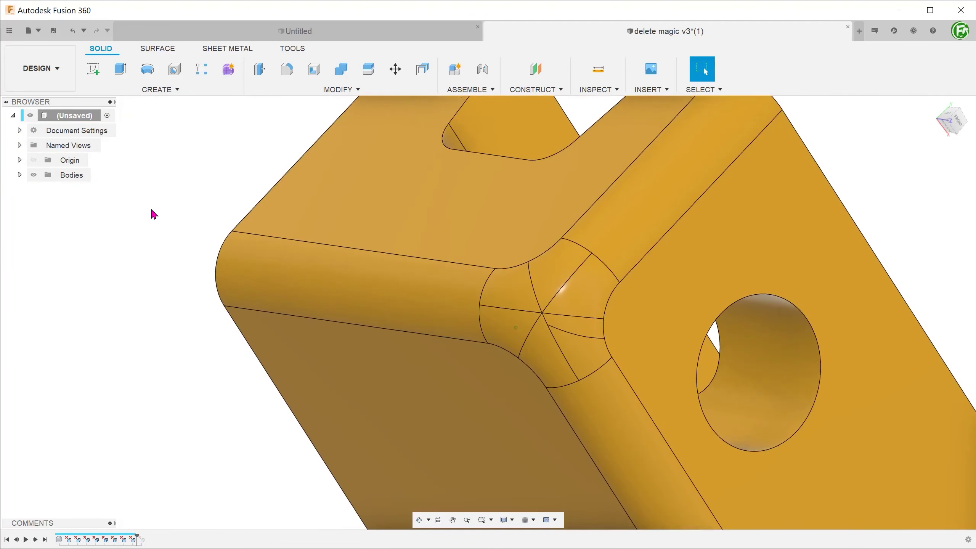